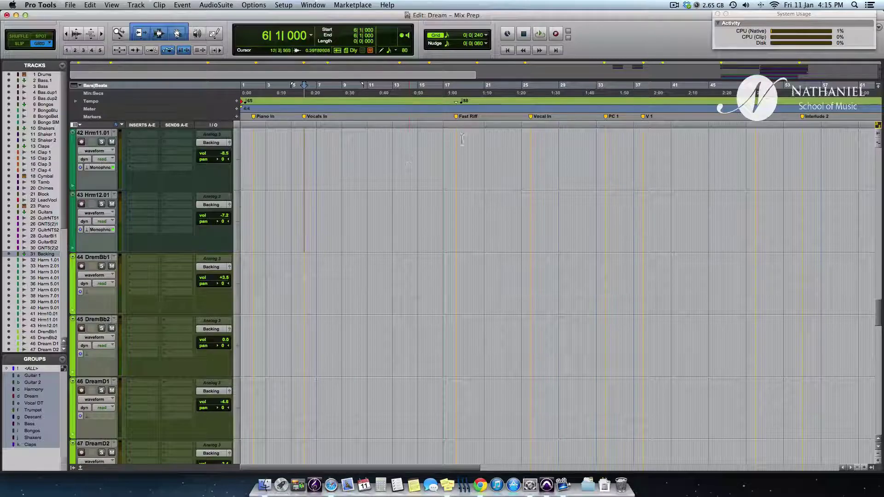
Step: Play the song from the V 1 section near bar 37
scroll(496, 131, "right", 5)
key("r")
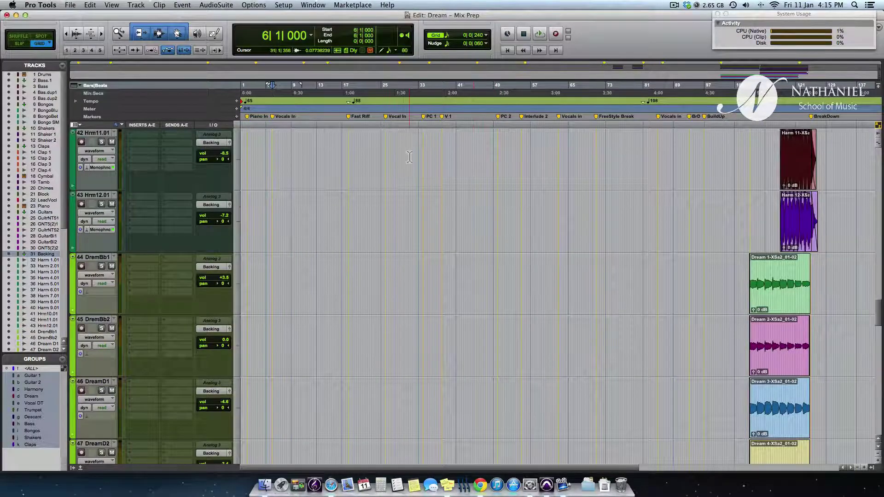
key("super+bracketright")
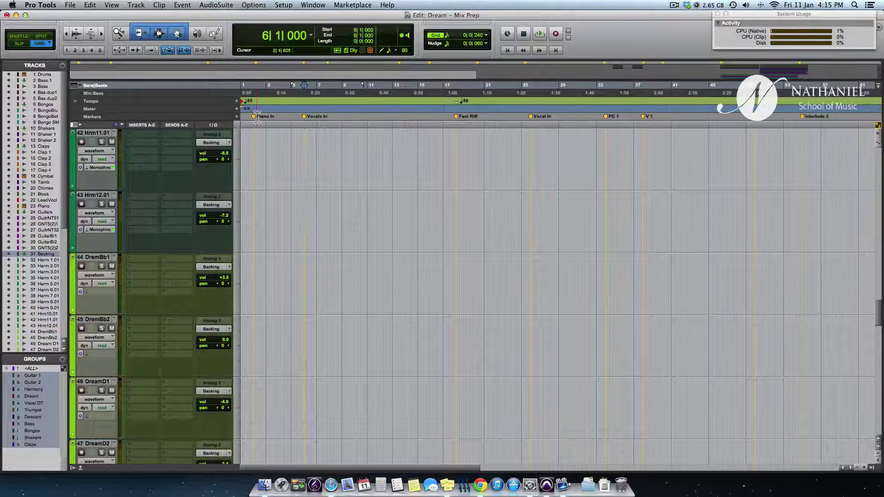
scroll(524, 127, "right", 10)
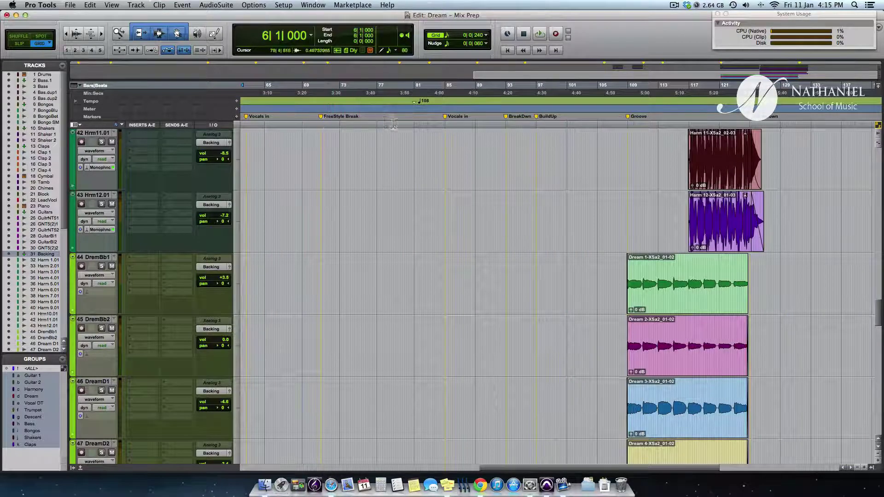
key("r")
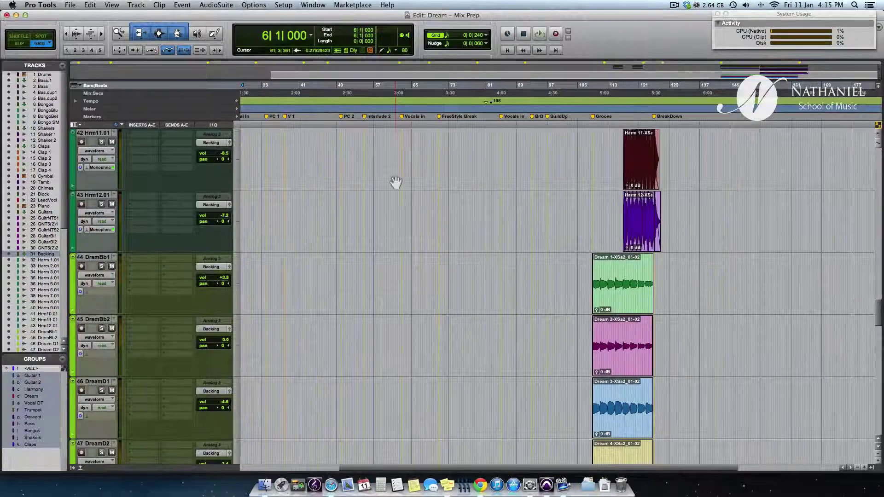
scroll(396, 182, "left", 5)
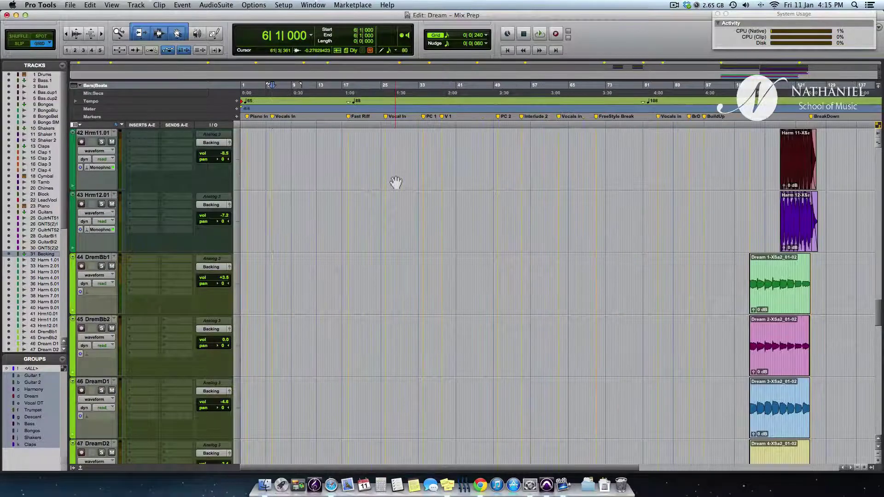
left_click(445, 121)
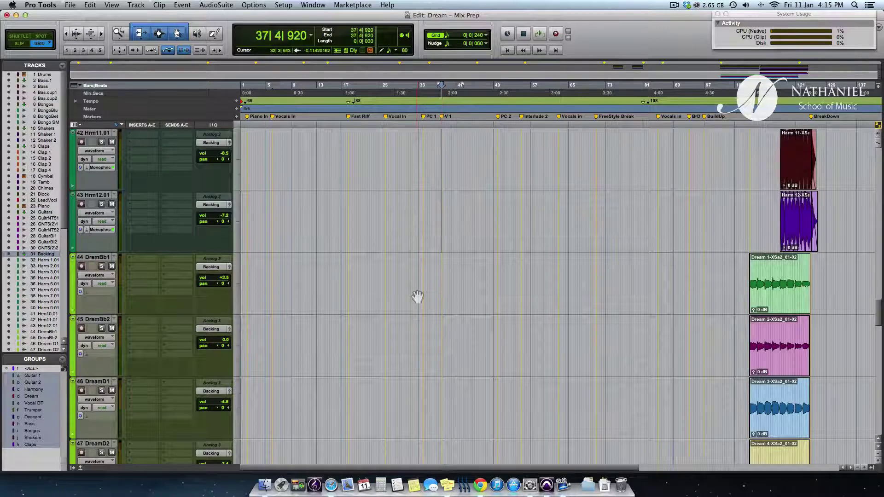
key("space")
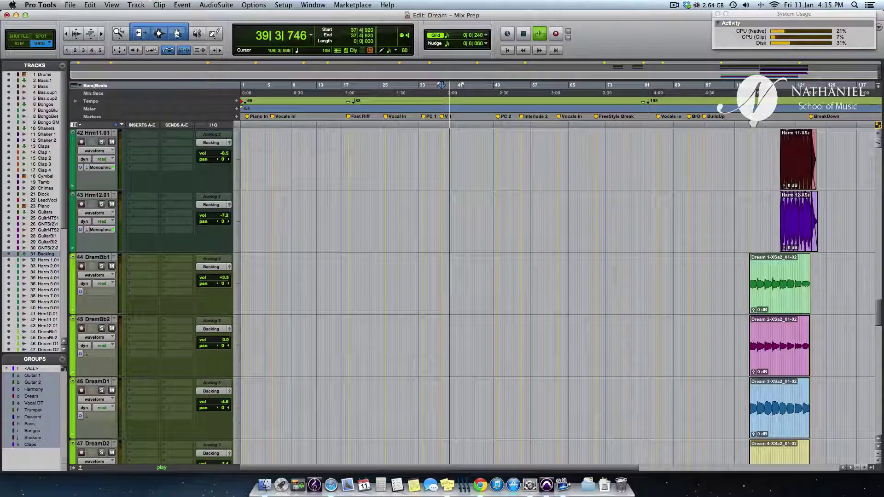
Step: Audition the Groove section from bar 109 and the opening from the Piano In marker, ending playback
left_click(749, 136)
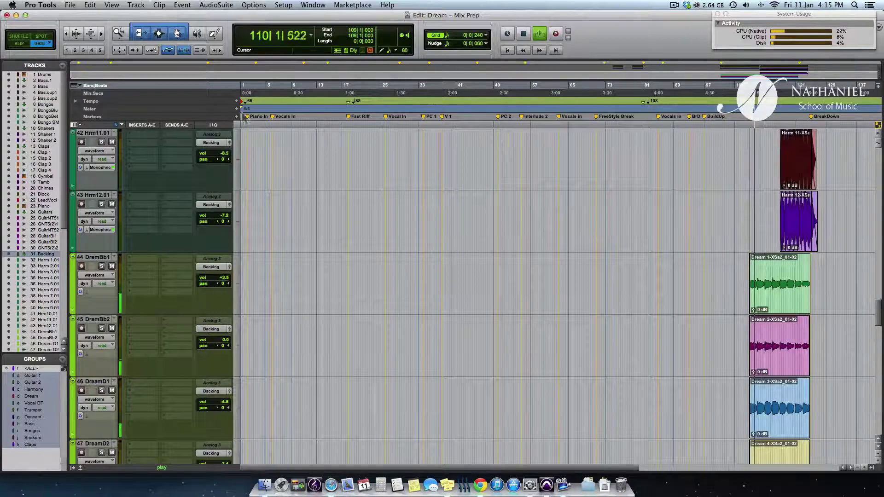
left_click(248, 116)
key("t")
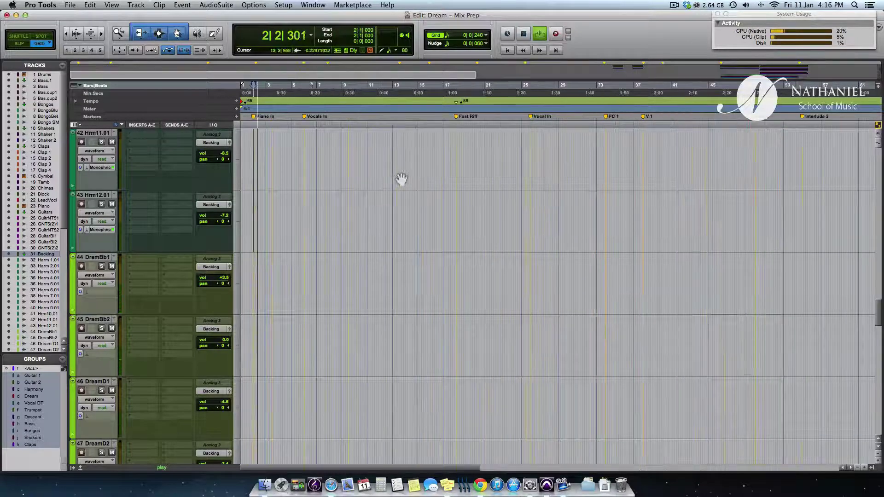
scroll(401, 179, "up", 5)
scroll(401, 180, "up", 15)
key("t")
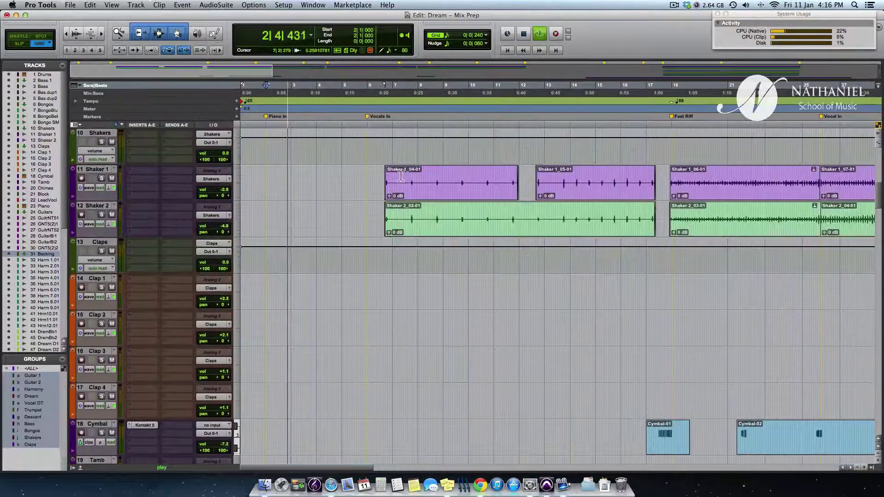
key("space")
Step: Look over the bass, bongo and shaker clips along the whole timeline and review the full track list
scroll(400, 176, "up", 6)
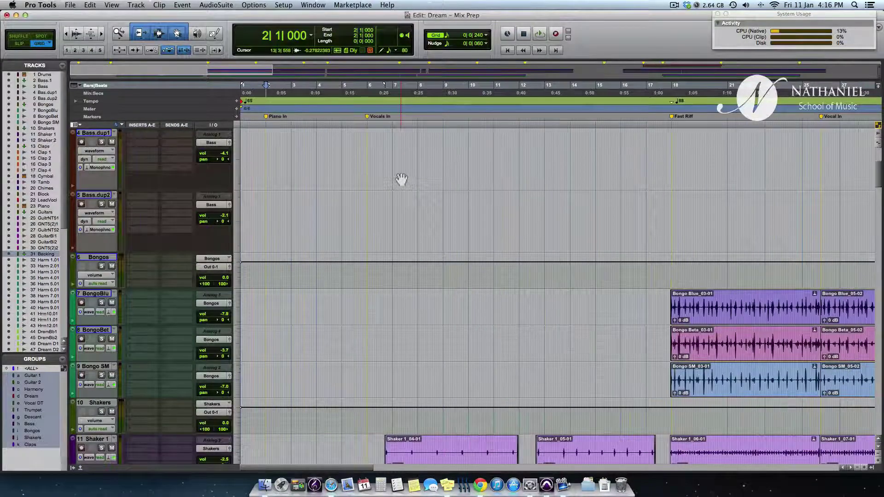
key("super+bracketleft")
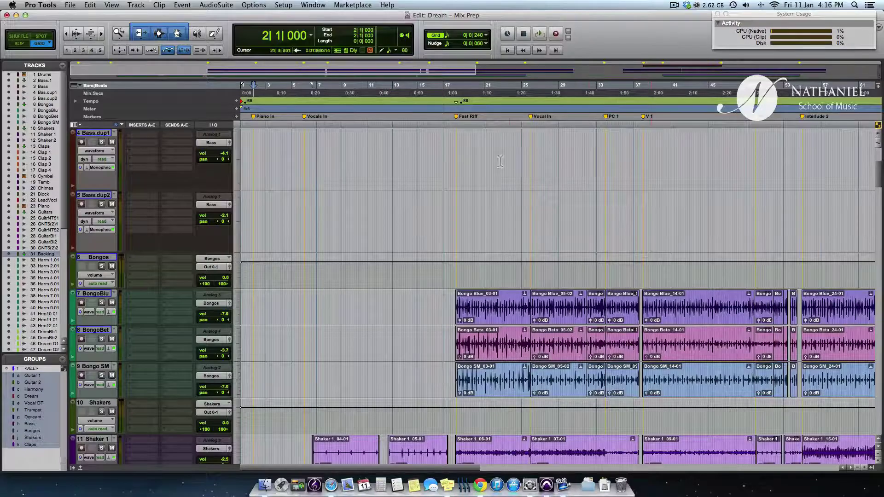
scroll(499, 161, "right", 15)
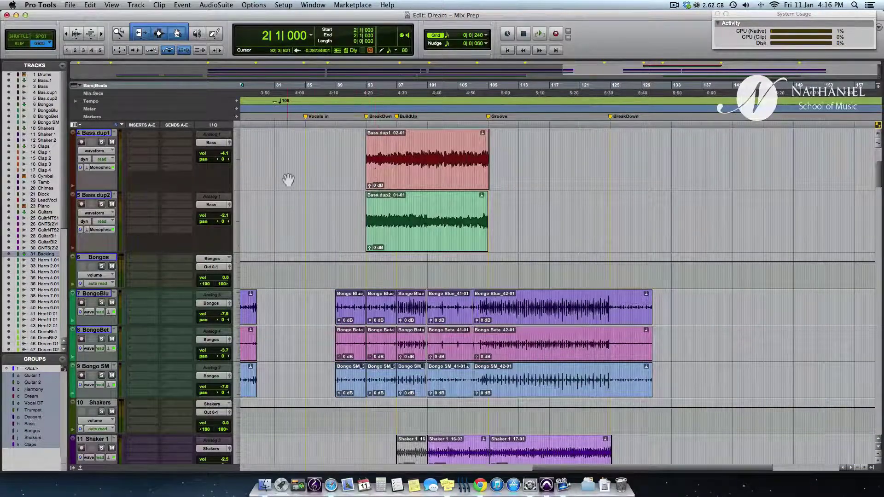
scroll(288, 180, "left", 15)
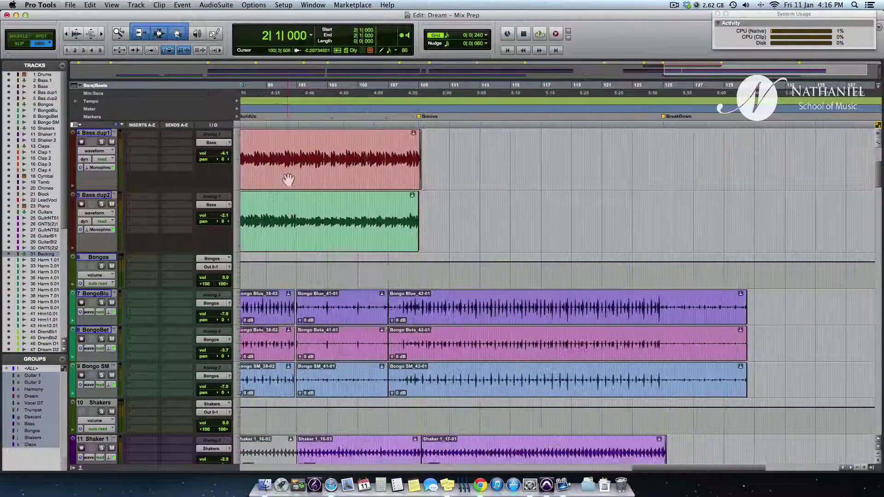
key("r")
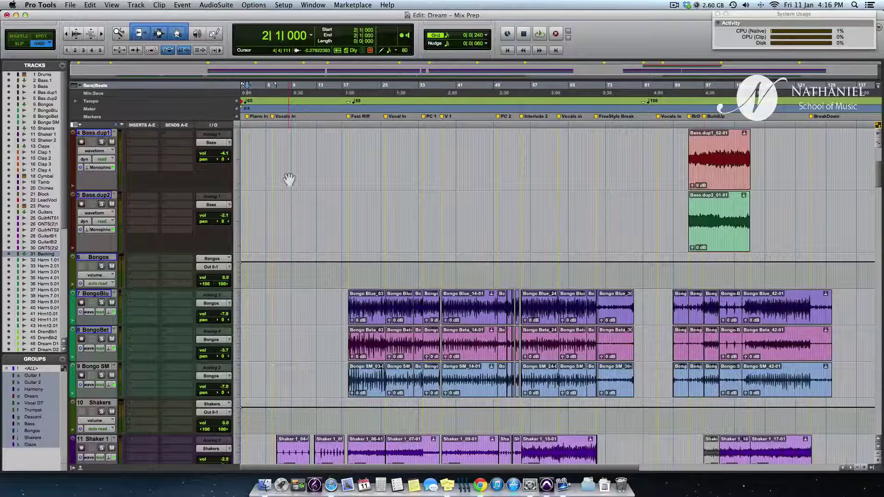
left_click(362, 138)
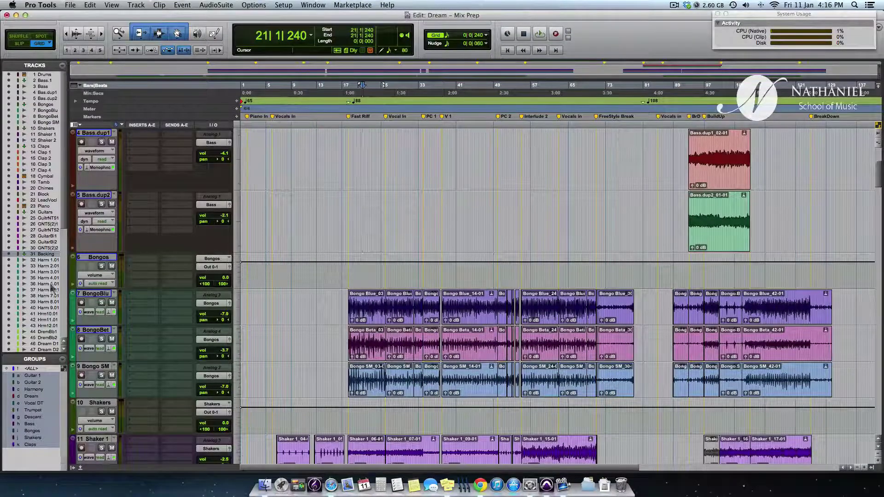
scroll(52, 288, "down", 10)
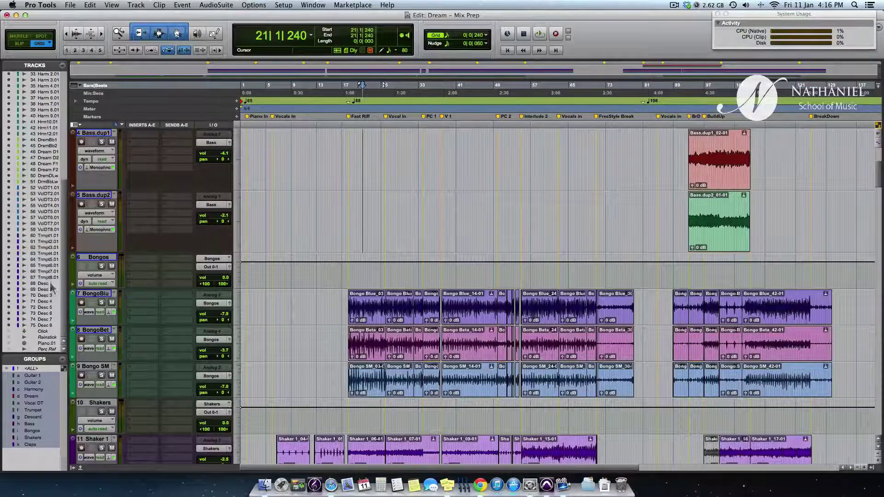
scroll(51, 288, "up", 10)
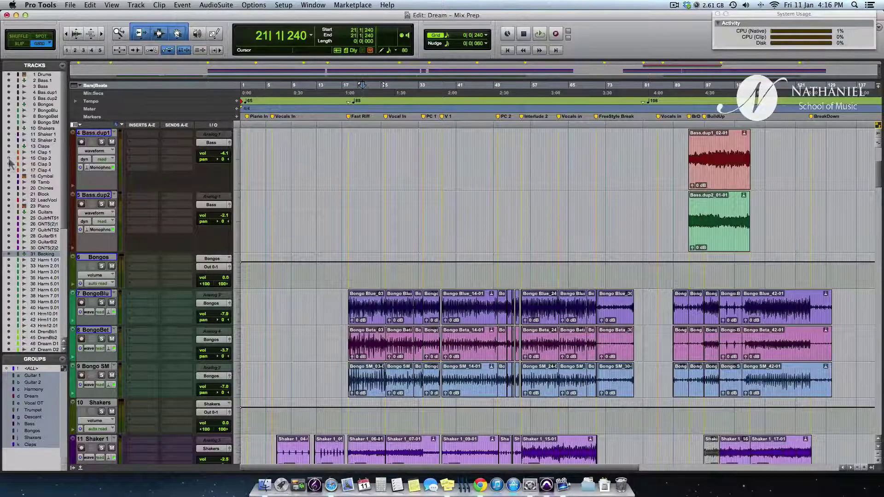
Step: Show only the Bass.1, Bongos, BongoBlu, BongoBet and Bongo SM tracks and enlarge their track heights
left_click(9, 176, "alt")
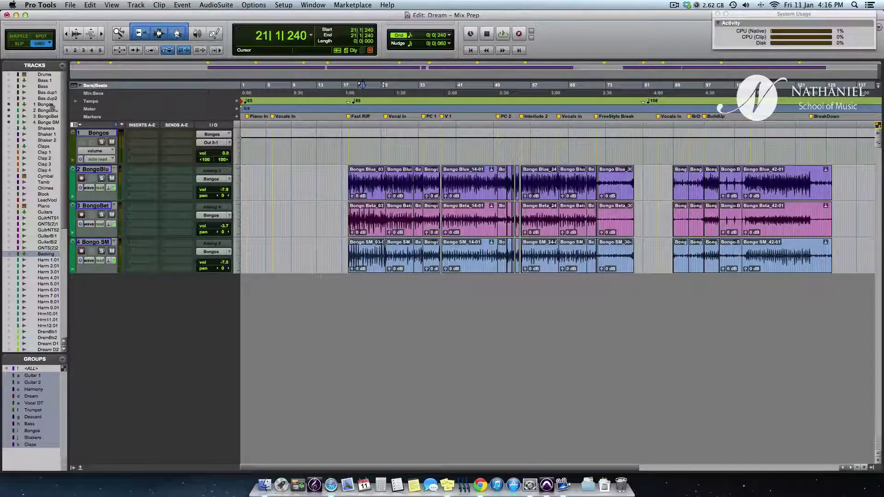
left_click(9, 80)
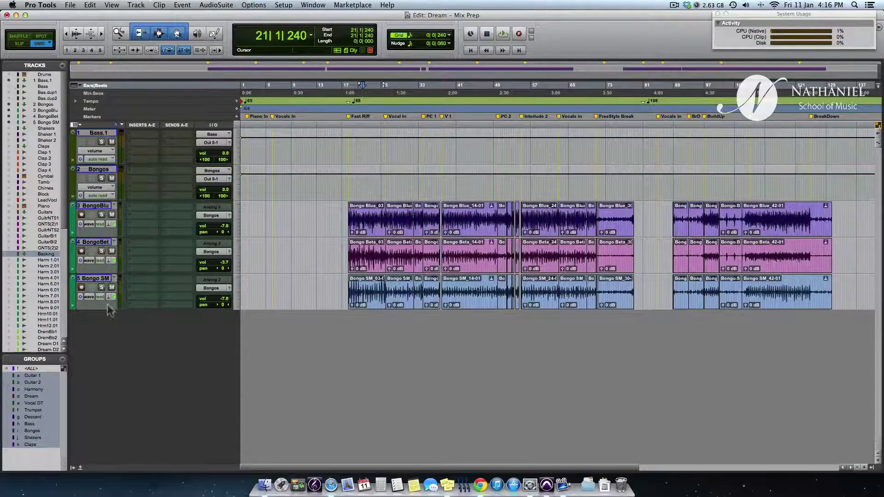
left_click_drag(100, 309, 100, 461)
Step: Frame the first bongo clips around the Fast Riff marker and place the edit cursor just before them at 17|4|480
key("t")
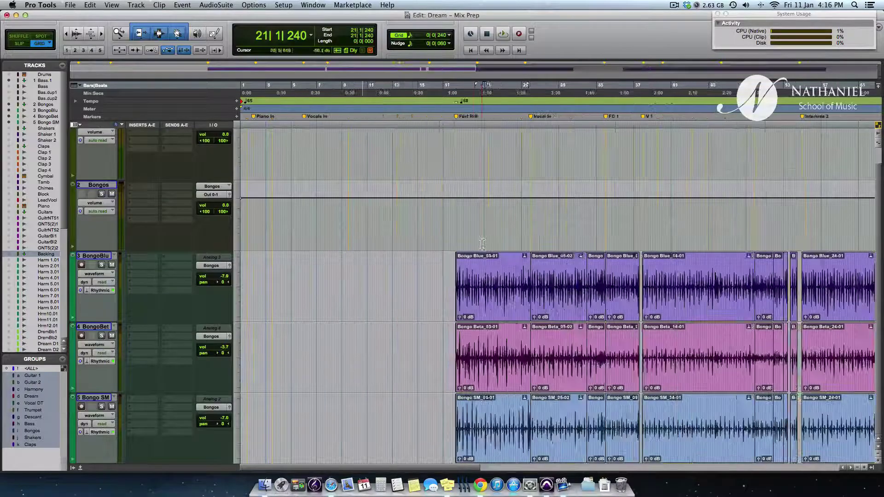
key("t")
scroll(481, 242, "right", 6)
scroll(482, 244, "left", 3)
scroll(481, 243, "up", 2)
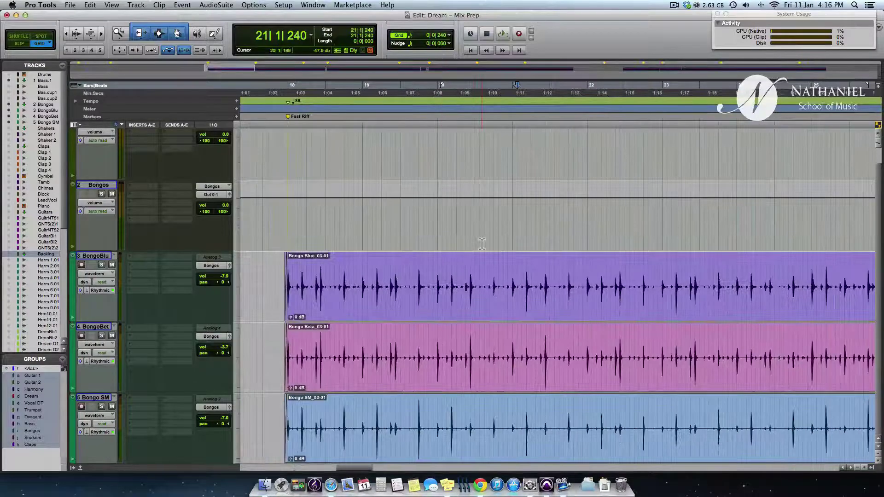
left_click(378, 278)
scroll(378, 278, "down", 2)
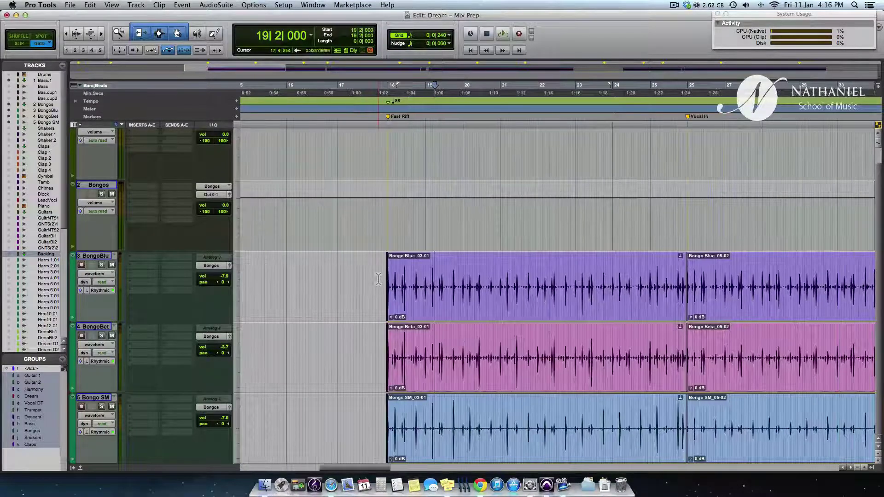
left_click(380, 275)
Step: Set up a new memory location with time properties None that stores Zoom Settings, Track Show/Hide and Track Heights
key("KP_Enter")
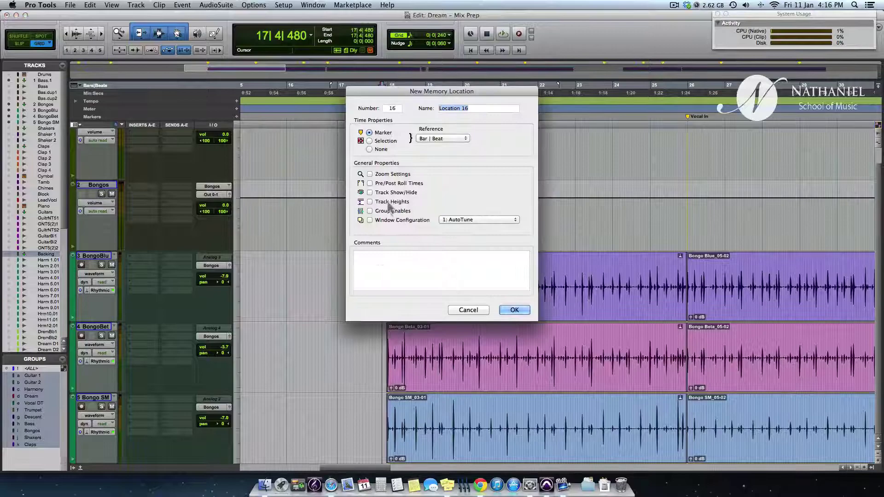
left_click(390, 149)
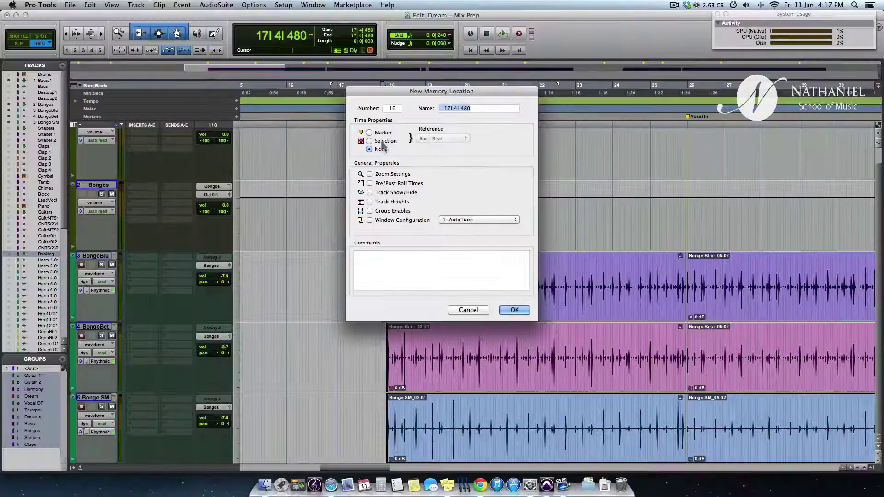
scroll(110, 197, "up", 1)
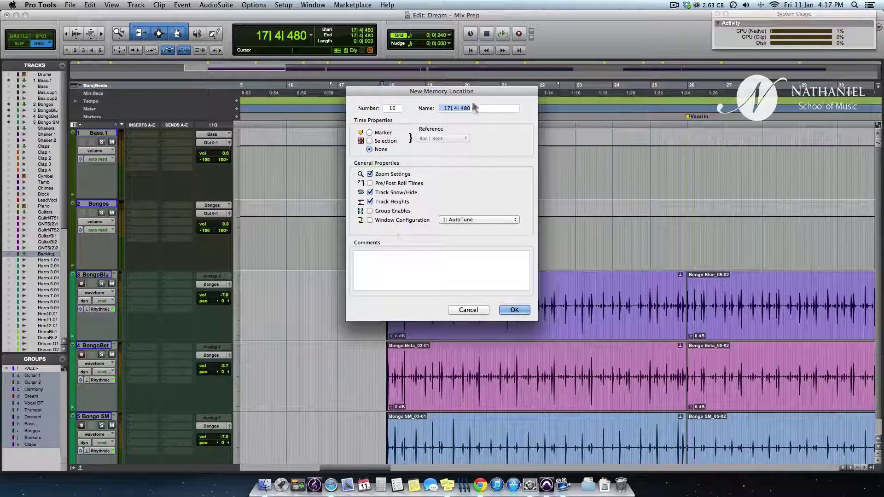
Step: Number the memory location 30, name it "Bongo + Bass" and save it
left_click(392, 106)
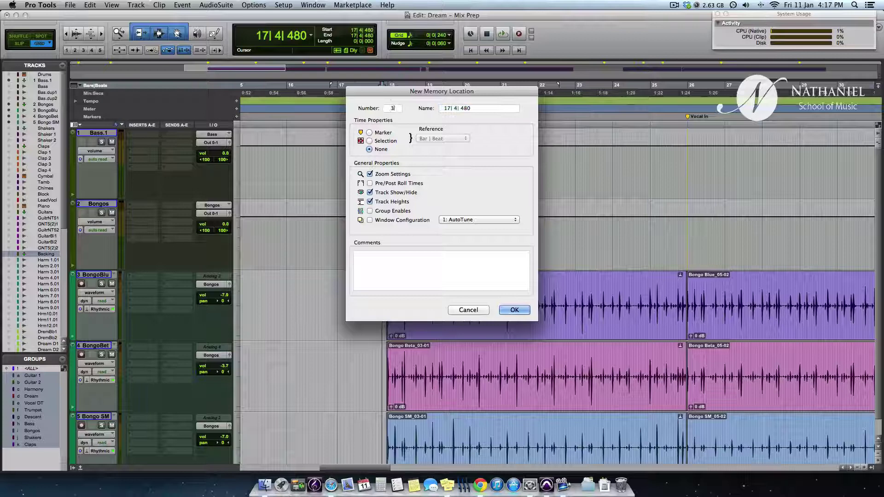
type("0")
double_click(474, 107)
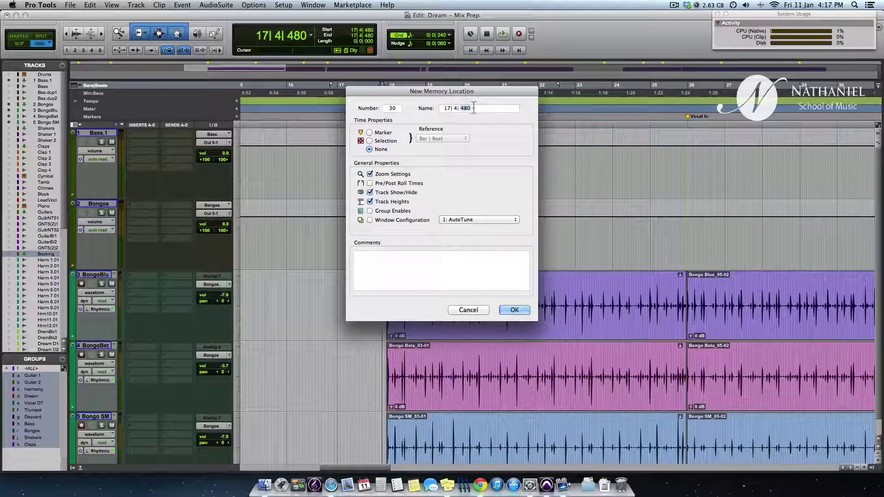
triple_click(474, 108)
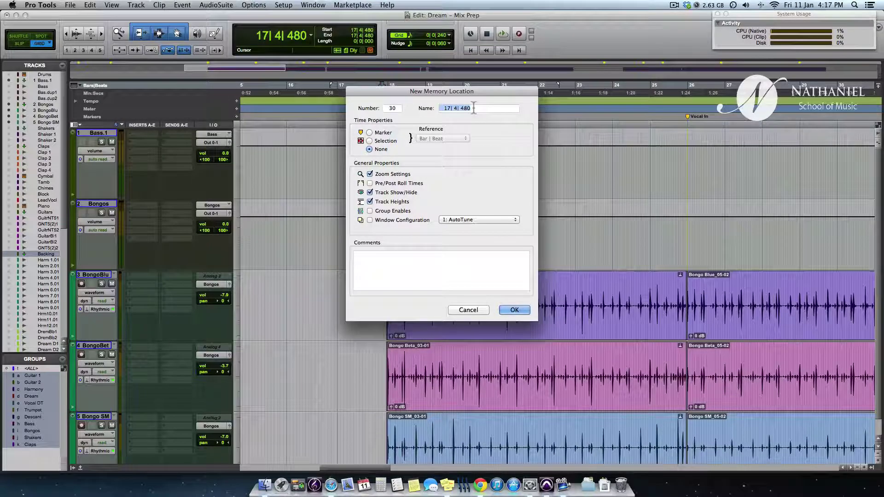
type("Bongo")
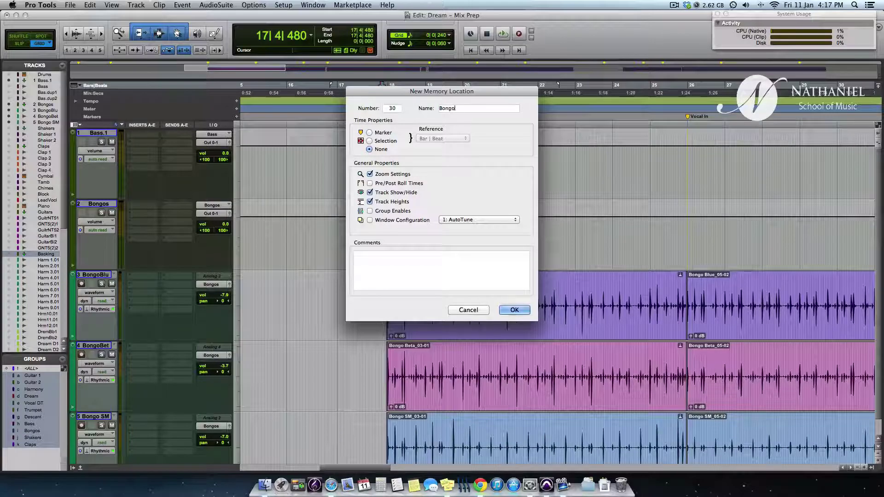
type(" + Bass")
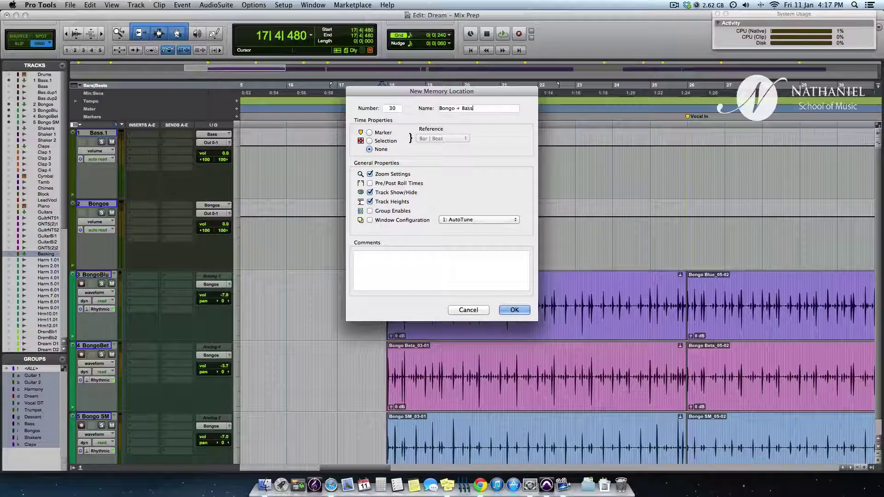
key("Return")
Step: Place the edit cursor at 9|2|480 and bring back the view with all of the session's tracks
key("r")
key("r")
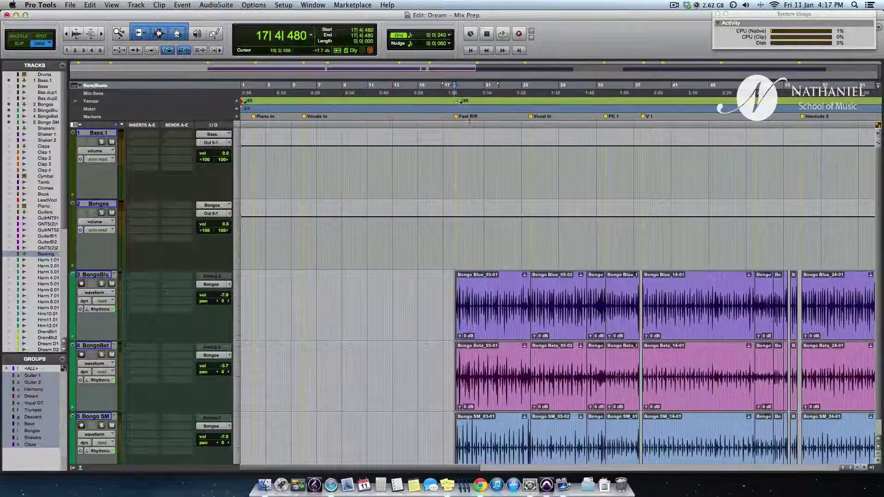
left_click(346, 293)
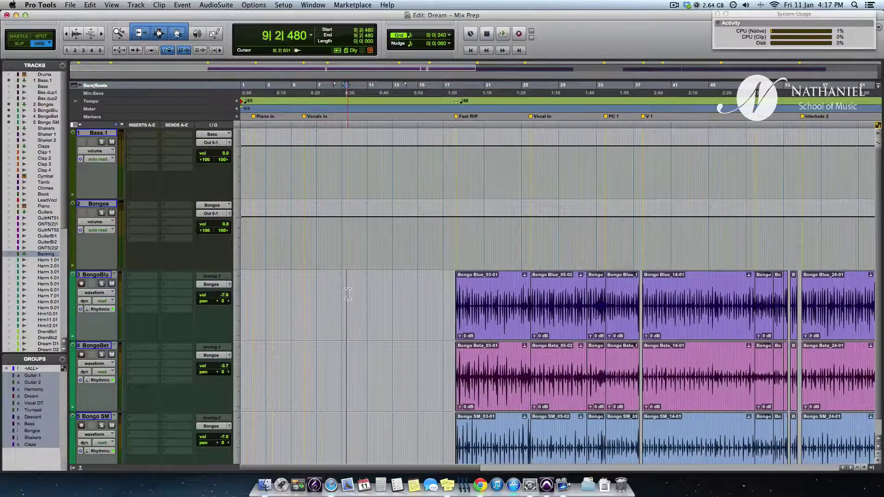
key("t")
key("r")
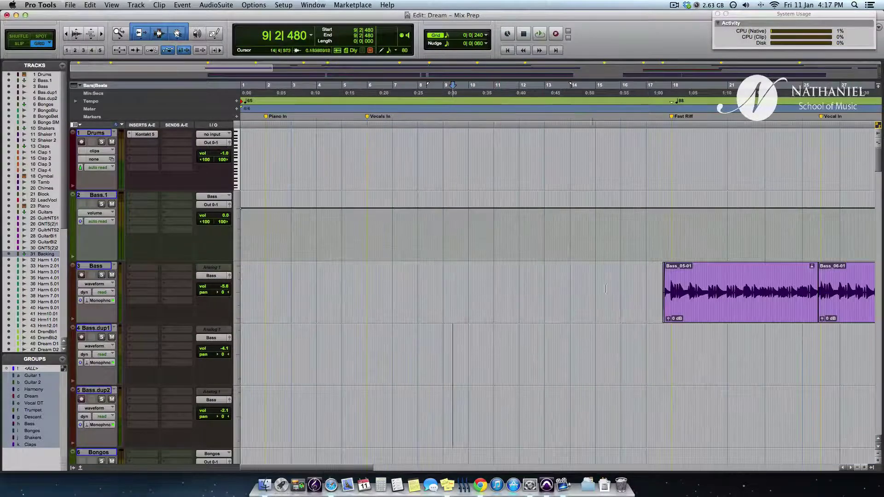
Step: Select the Bass_23-02 clip on the Bass track, in the section following the second Vocals In marker
left_click(646, 282)
key("r")
key("r")
double_click(579, 281)
key("t")
key("t")
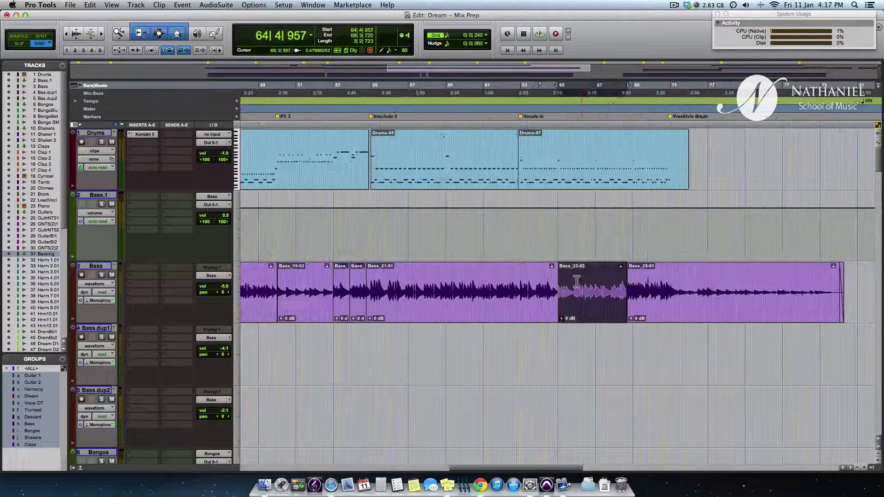
Step: Examine the Bass track up close around the second Vocals In marker and place the edit cursor at 63|1|000
key("t")
key("t")
left_click(484, 282)
key("t")
key("t")
key("r")
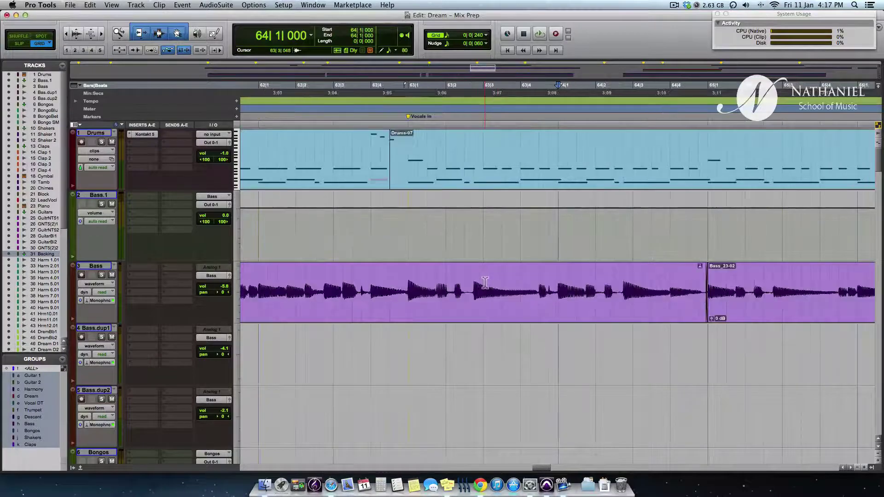
key("super+bracketleft")
left_click(485, 283)
Step: Place the edit cursor at 64|3|720 and examine the Harm1.01 to Harm4.01 clips through to the FreeStyle Break marker
scroll(504, 303, "down", 15)
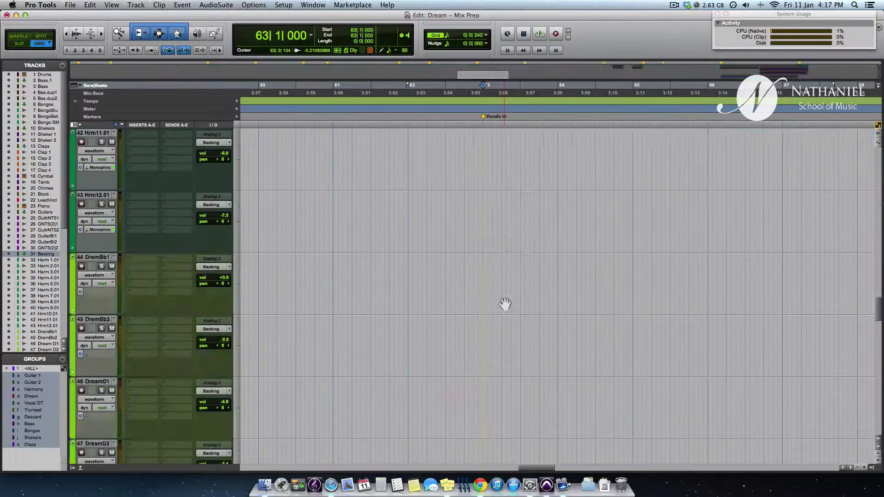
scroll(504, 303, "up", 10)
left_click(610, 211)
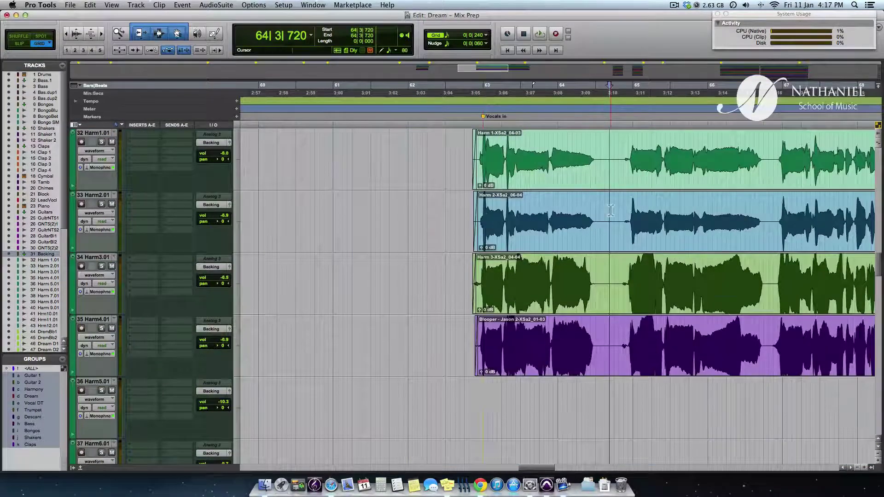
scroll(610, 210, "left", 2)
scroll(610, 210, "right", 10)
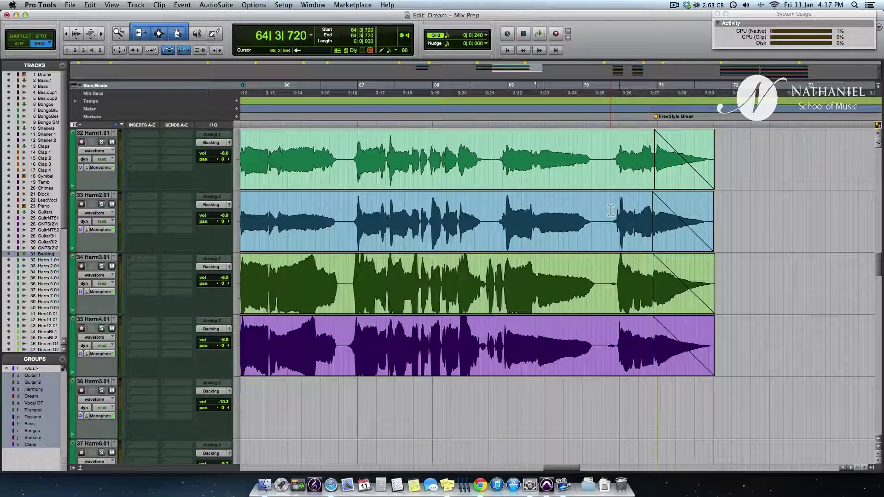
scroll(535, 255, "down", 4)
scroll(535, 256, "up", 4)
key("t")
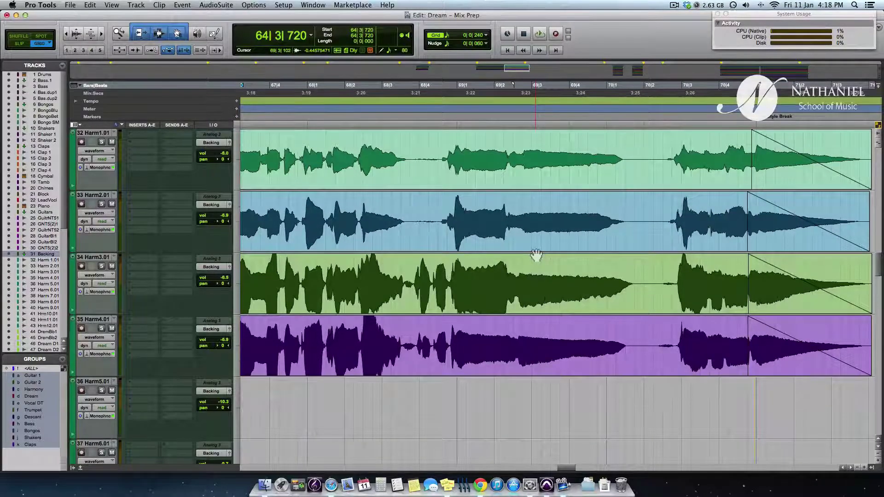
Step: Recall the "Bongo + Bass" memory location and bring the first bongo clips at the Fast Riff marker into view
key("KP_Decimal")
key("2")
key("KP_Decimal")
scroll(535, 251, "left", 20)
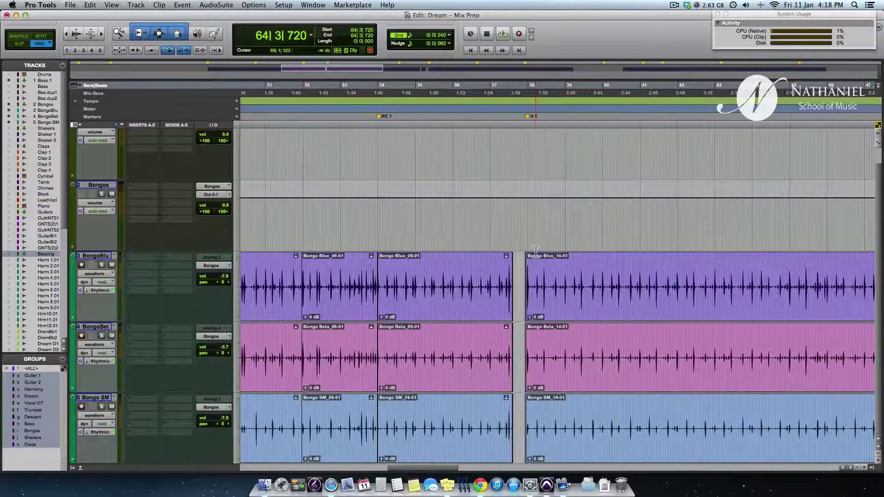
key("r")
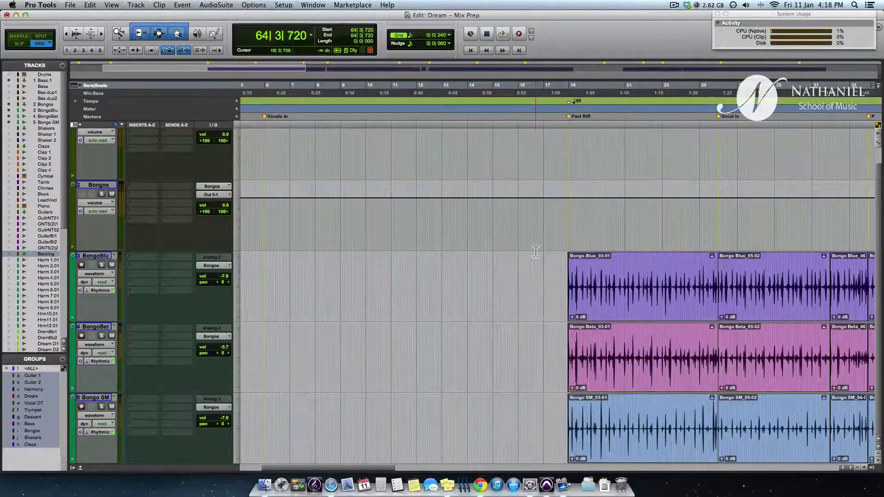
scroll(536, 252, "right", 3)
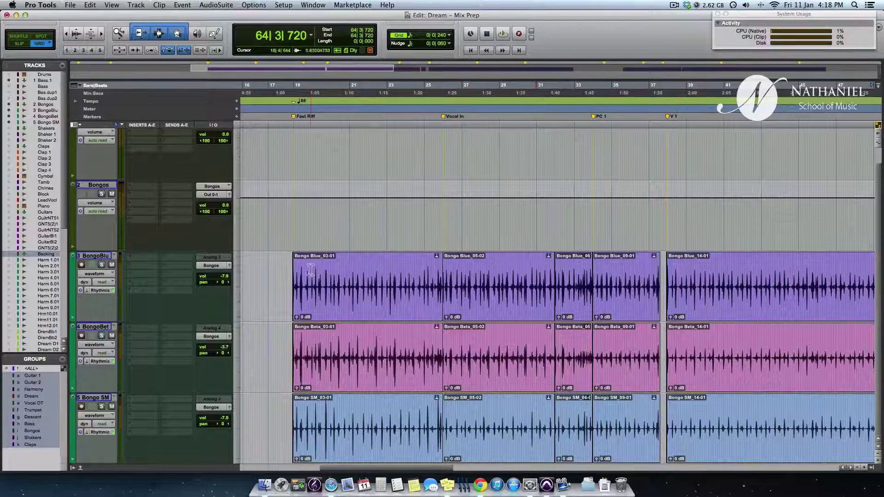
Step: Fit all the bongo clips of the song in view and place the edit cursor at 16|3|720, ahead of the first ones
left_click(281, 292)
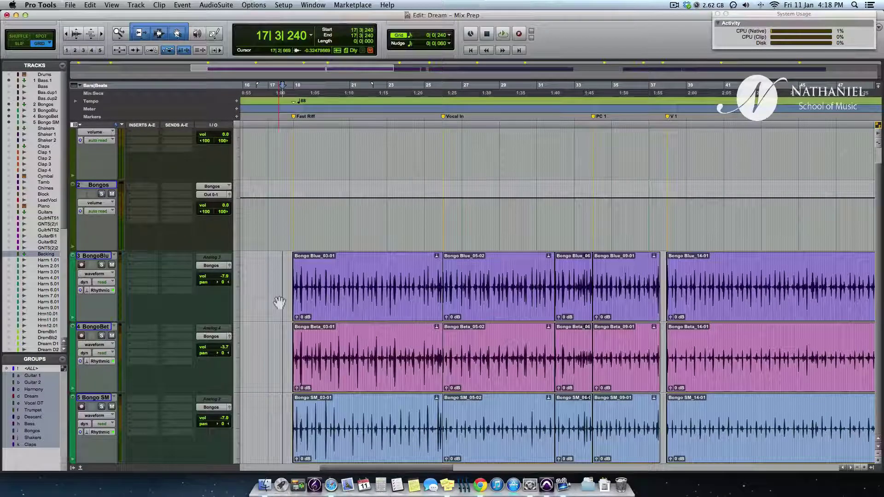
left_click(285, 277)
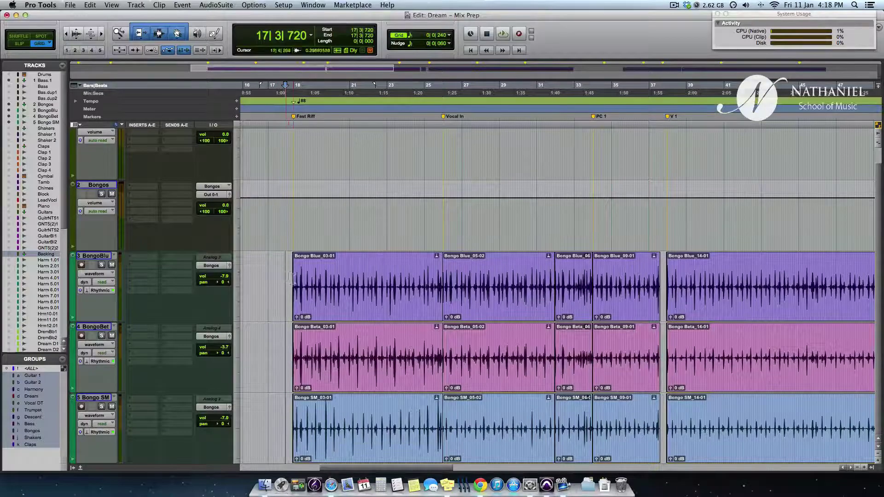
key("r")
key("r")
key("t")
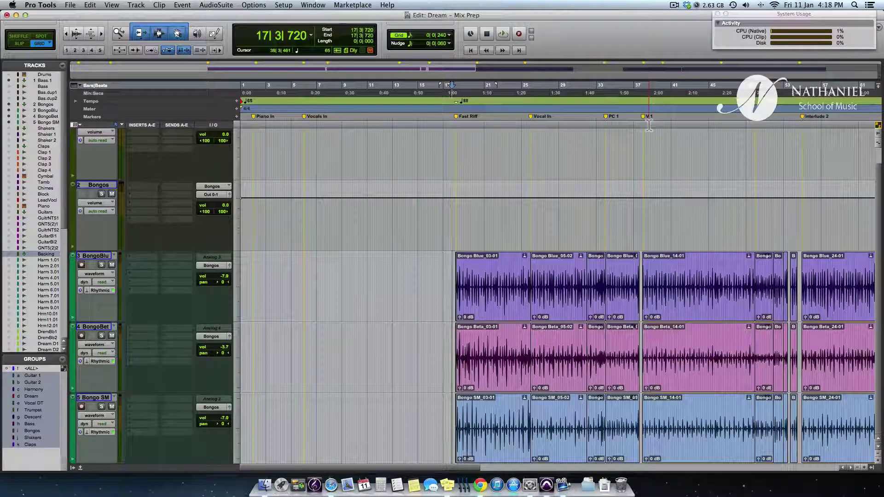
key("r")
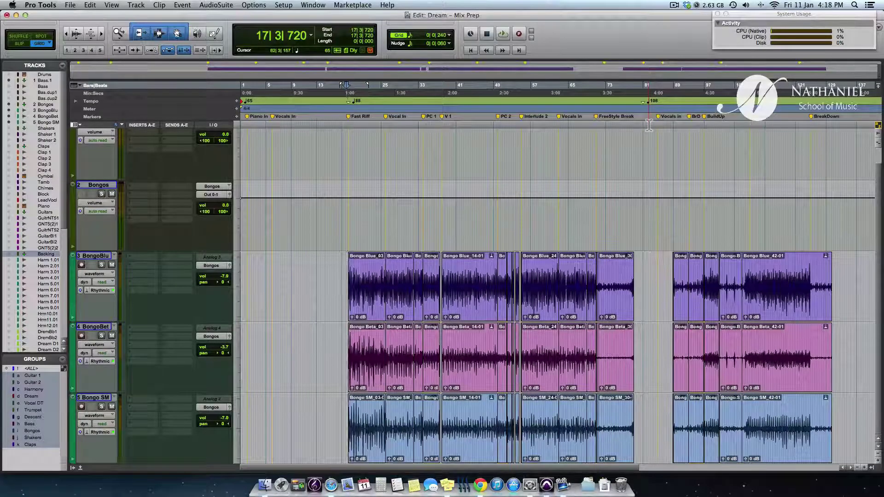
left_click(340, 276)
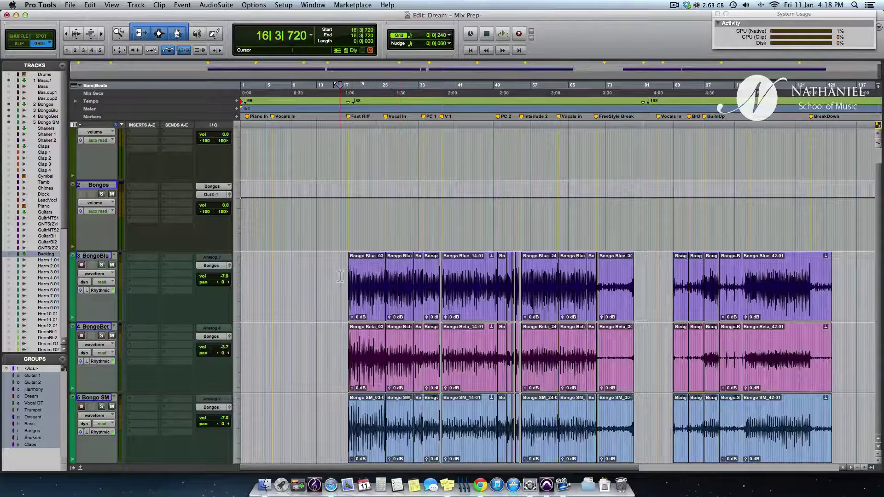
Step: In the Mix window, show all tracks except Click, Rainstick, Piano.01 and Perc Ref
key("super+equal")
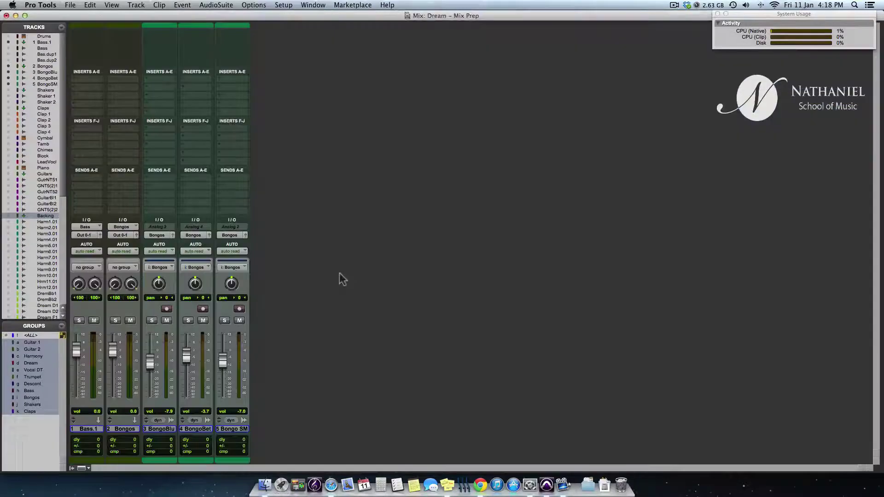
left_click(8, 137, "alt")
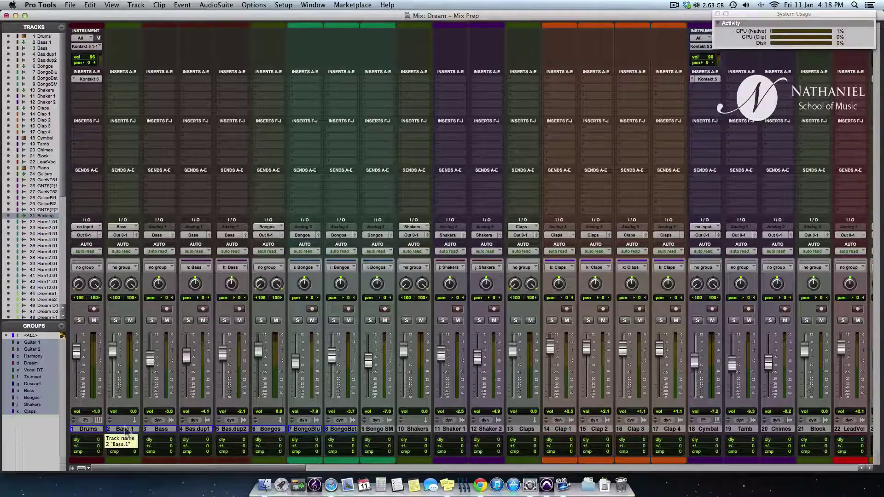
scroll(125, 431, "right", 5)
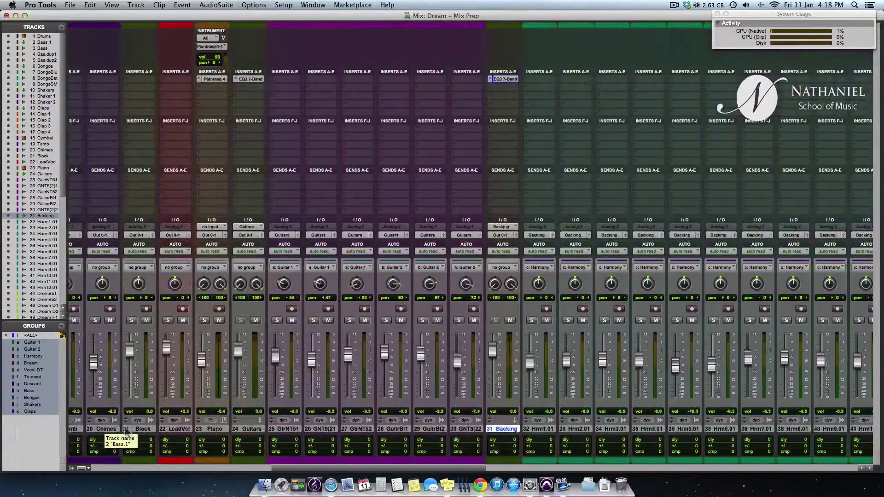
scroll(126, 431, "right", 15)
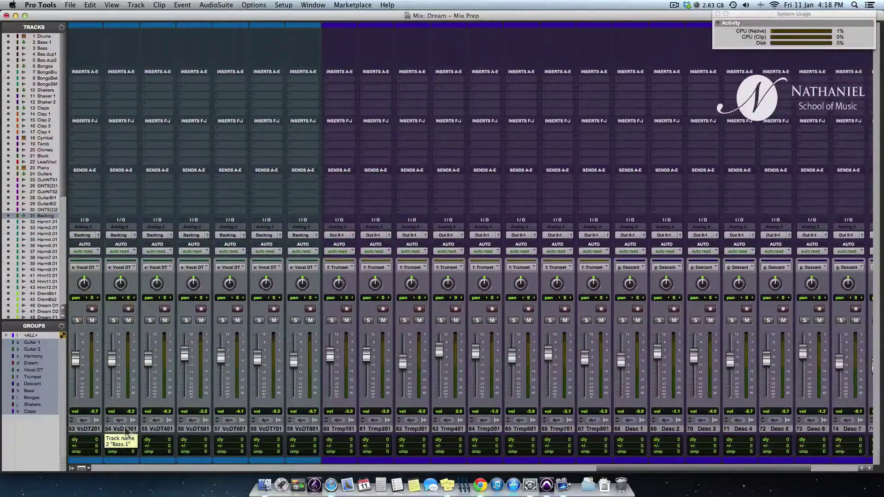
scroll(125, 430, "right", 3)
scroll(125, 431, "left", 20)
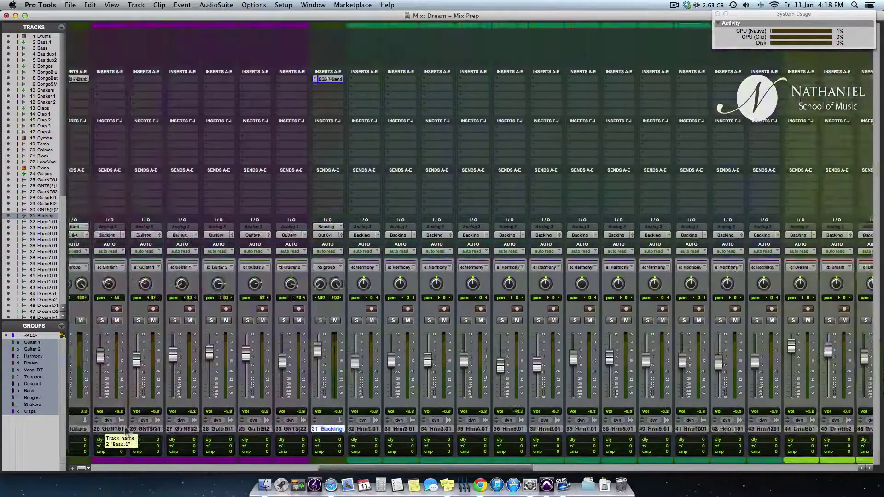
scroll(32, 260, "down", 10)
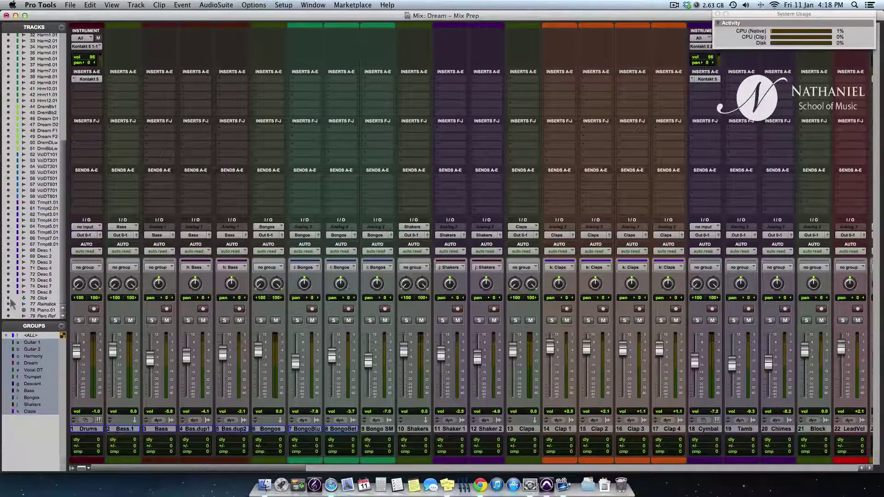
left_click_drag(8, 298, 8, 322)
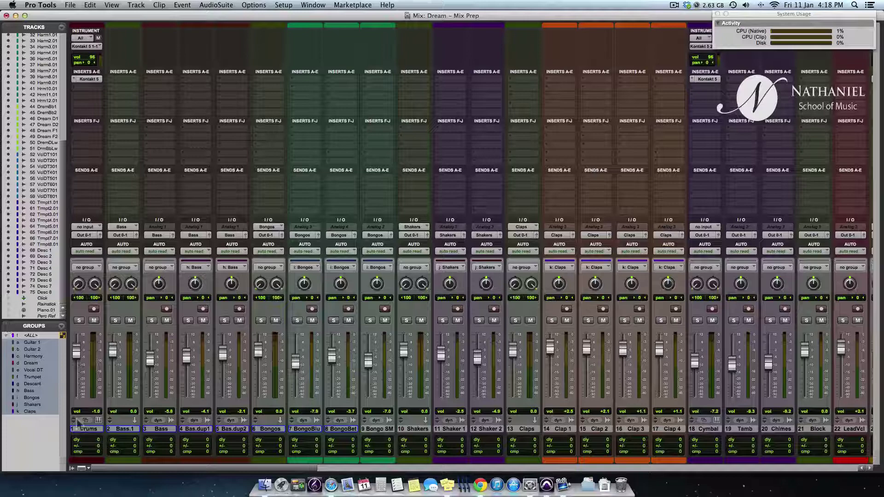
Step: With the Drums track selected, set up four new stereo Aux Input tracks in Samples
left_click(83, 429)
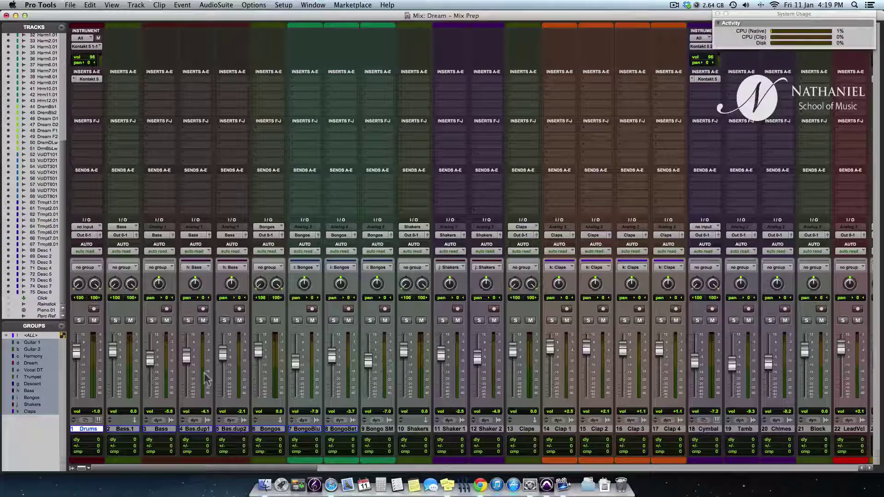
key("shift+r")
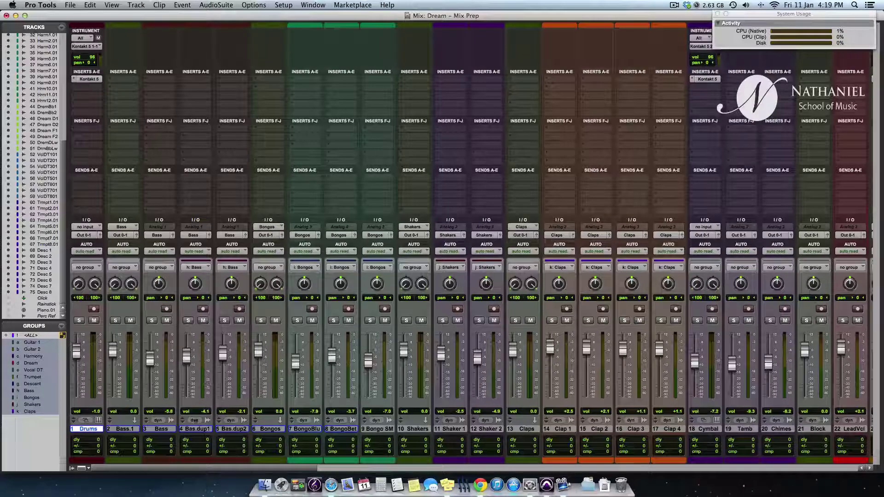
key("super+shift+n")
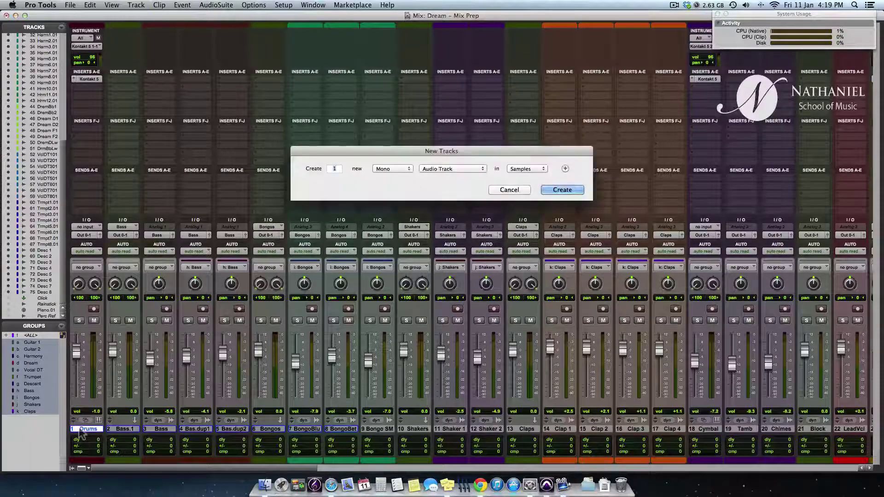
type("4")
key("super+Right")
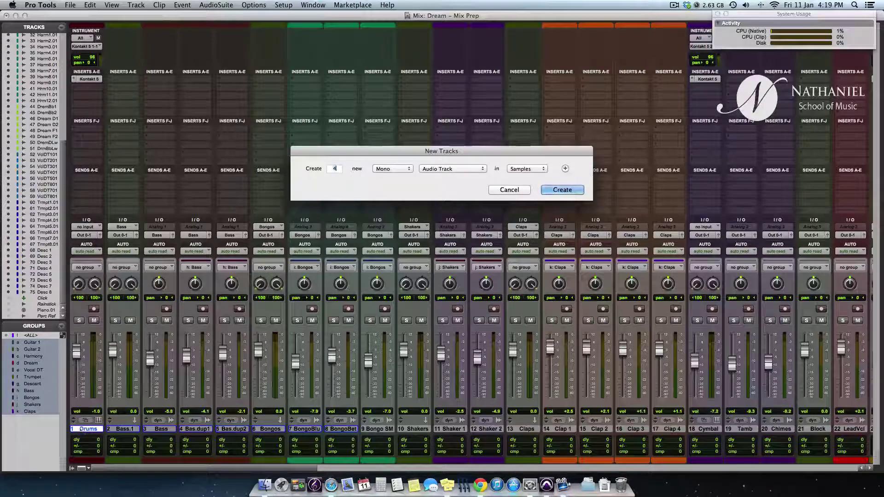
key("super+Down")
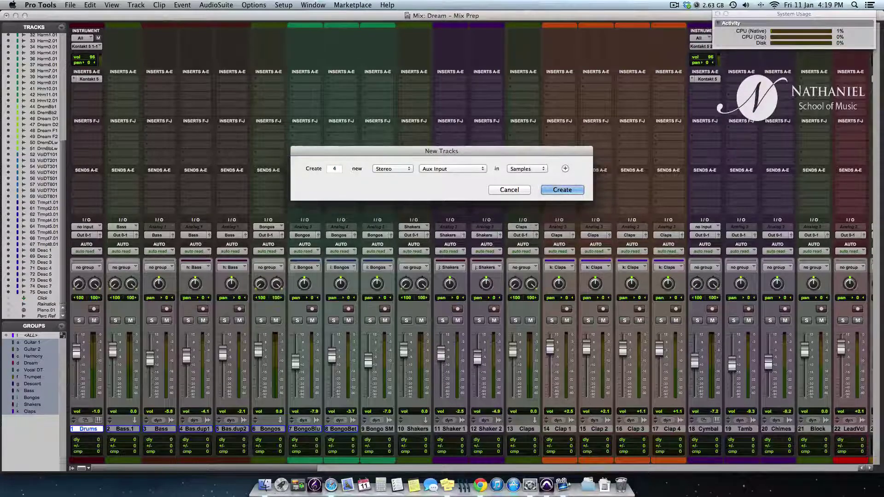
Step: Add one Master Fader to the new tracks being set up and create them all
key("super+shift+Down")
key("super+Right")
key("super+Down")
key("super+Down")
key("super+Down")
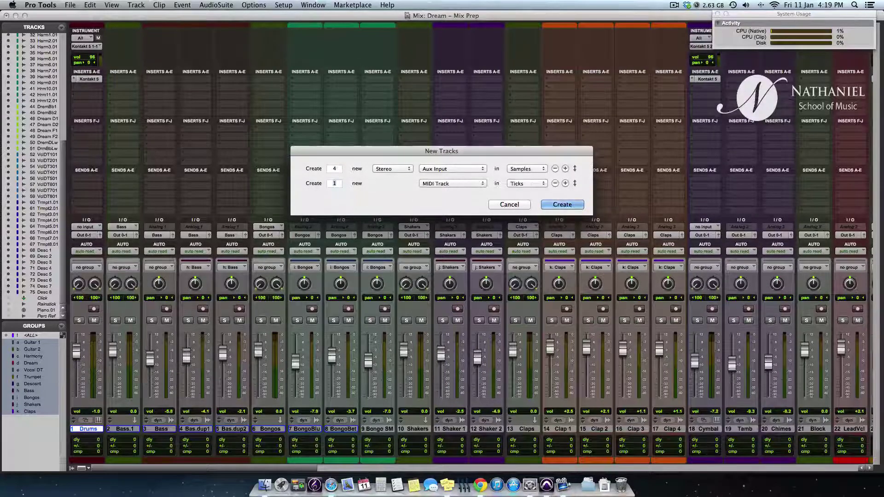
key("super+Up")
key("Return")
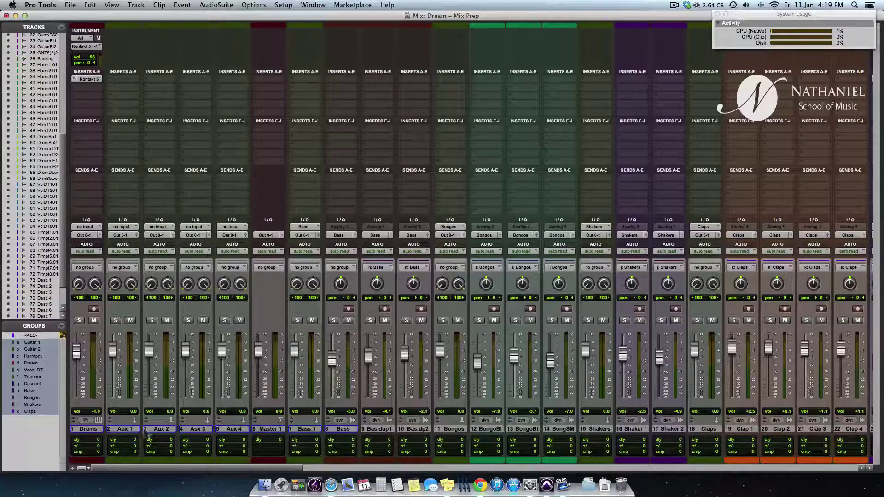
Step: Move the four new aux tracks and the master ahead of Drums, with Master 1 as the very first track
left_click(115, 430)
left_click(268, 430, "shift")
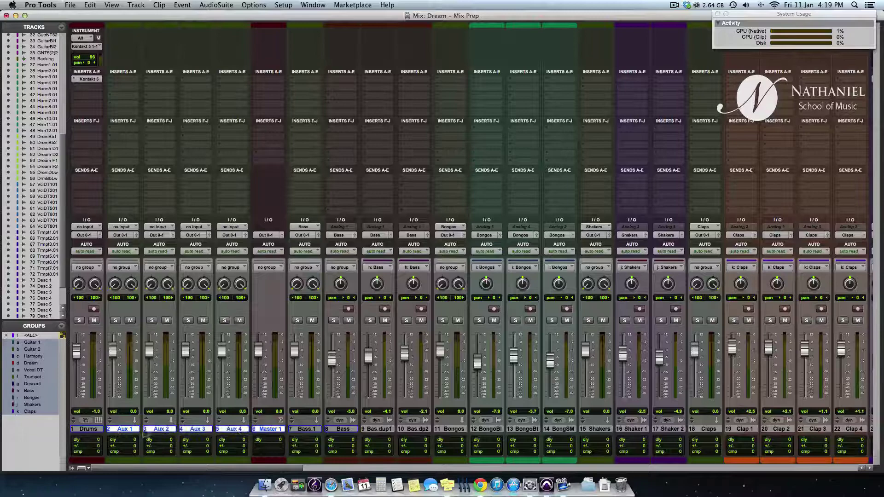
left_click_drag(134, 430, 96, 438)
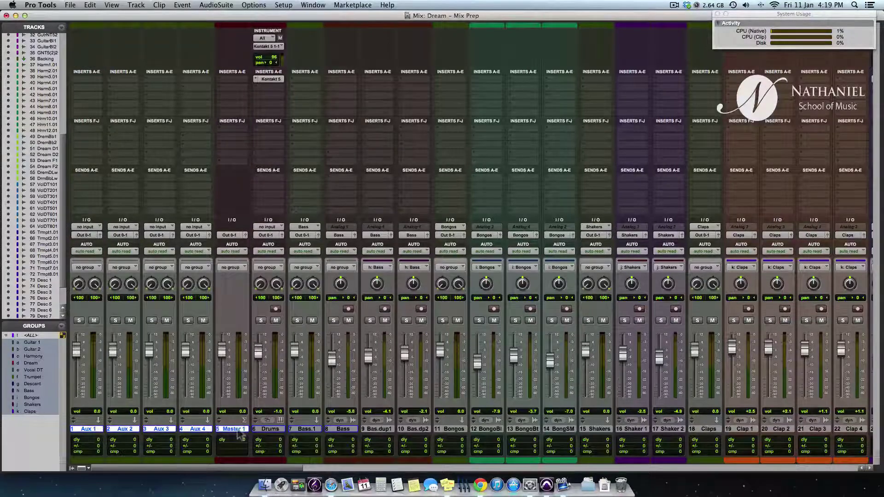
left_click_drag(244, 435, 83, 433)
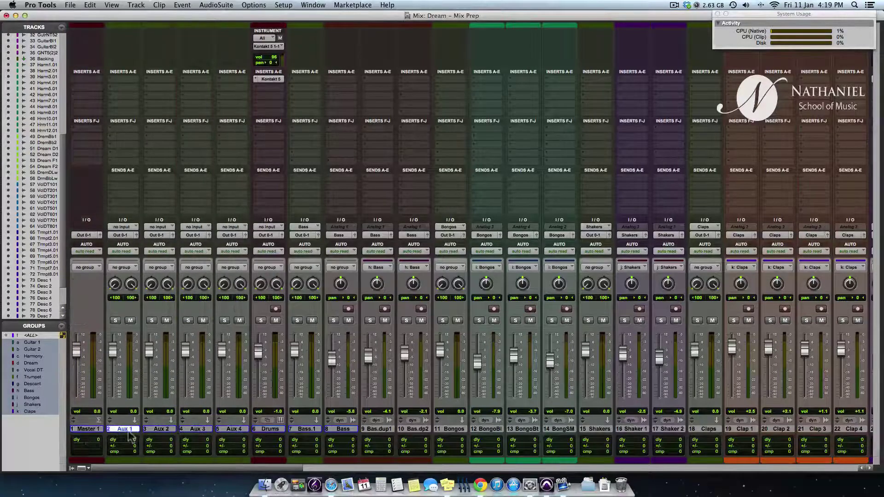
Step: Rename the Aux 1 track as "Vocal Verb"
double_click(128, 430)
type("Reverb")
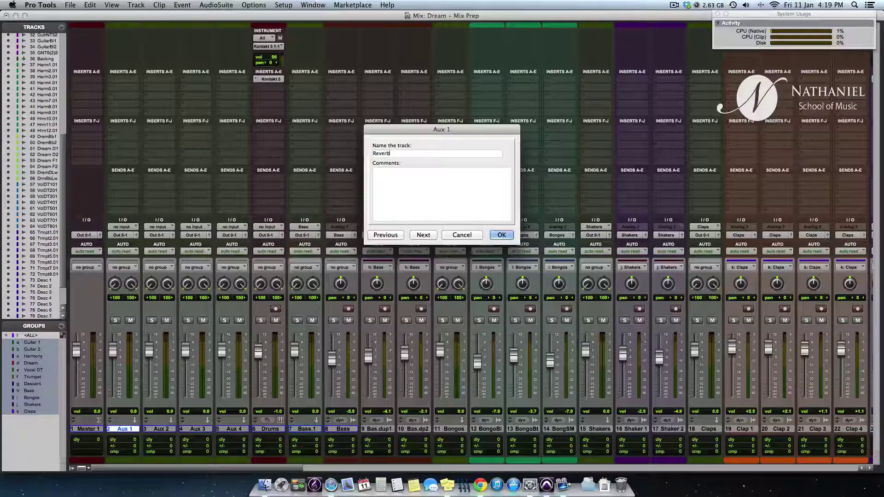
key("BackSpace")
key("BackSpace")
key("BackSpace")
type("Voc")
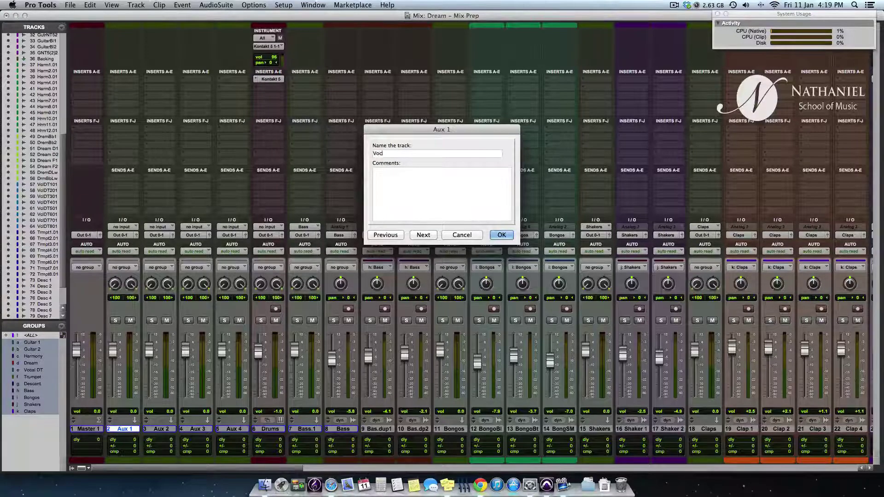
type("al ")
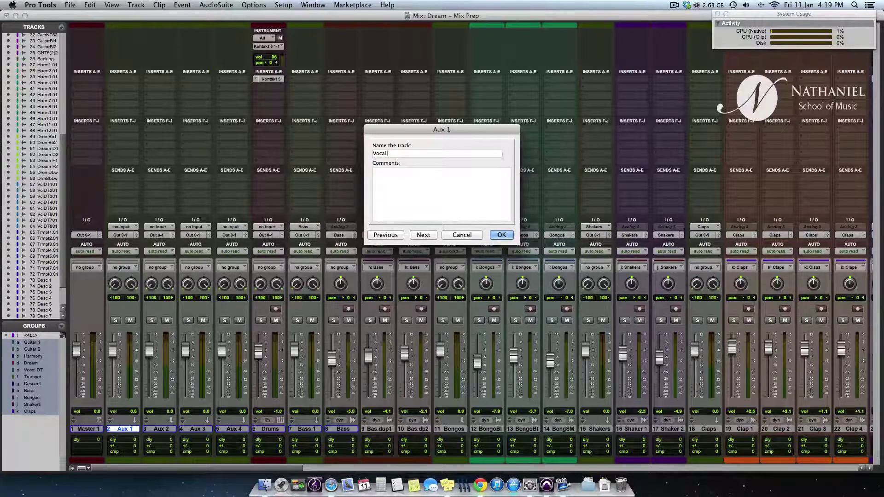
type("Reverb")
key("Return")
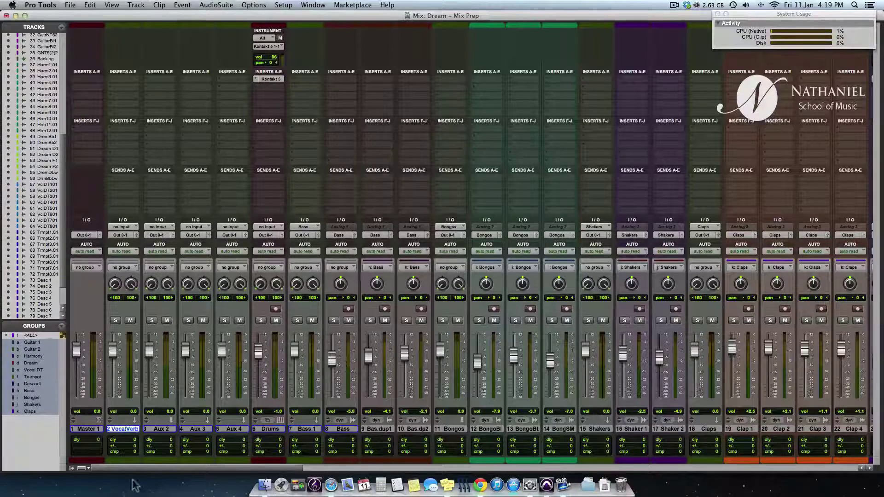
Step: Rename the Aux 2 track as "Drum Verb"
double_click(160, 430)
type("Dr")
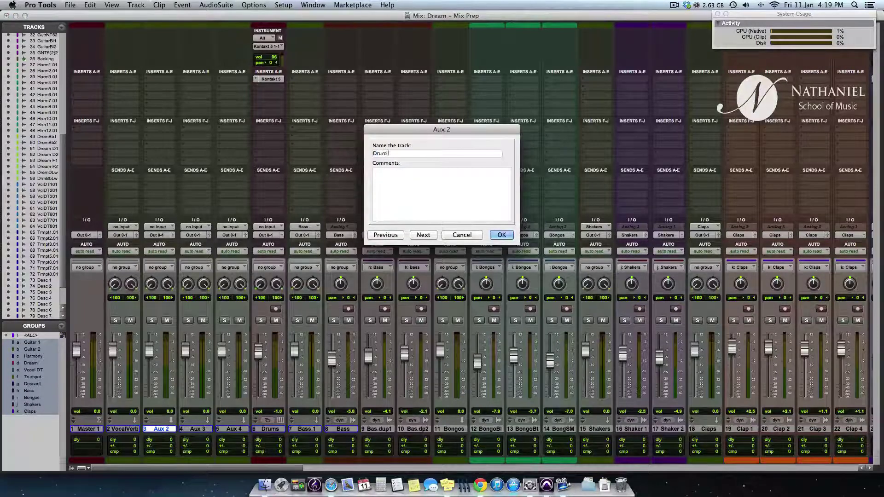
type("um Ver")
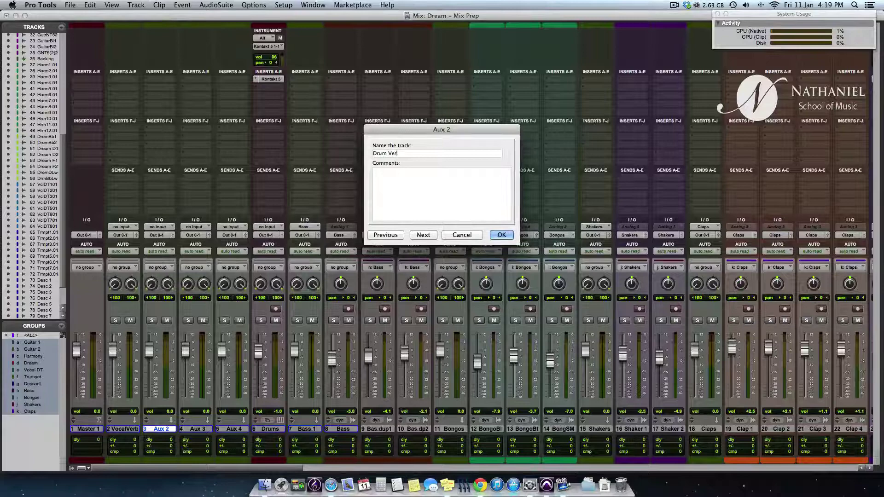
type("b")
Step: Rename the Aux 3 track as "Delay" and the Aux 4 track as "Echo"
key("super+Right")
type("Delay")
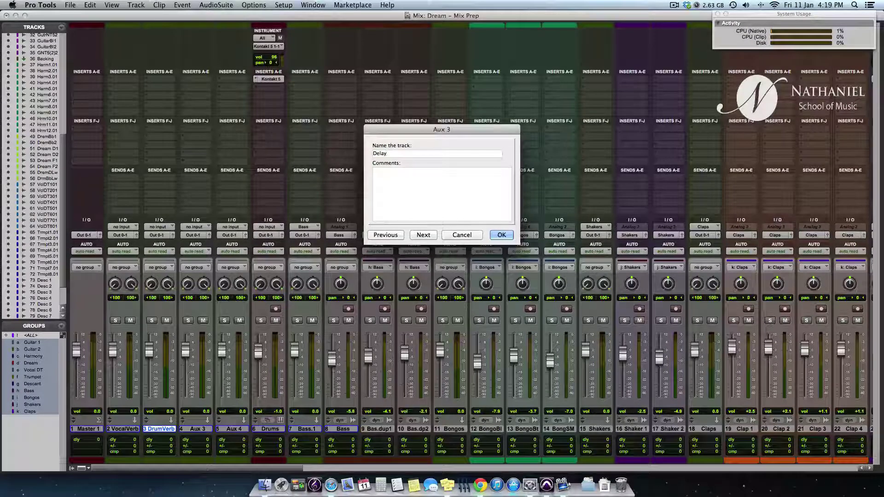
key("super+Right")
type("Echo")
key("Return")
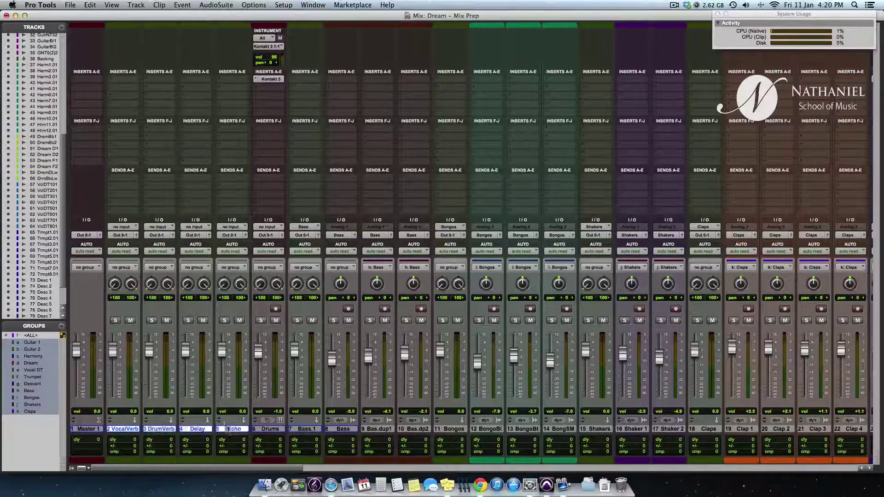
Step: Solo-safe all four selected aux effect tracks at once
left_click(118, 321, "alt+shift+super")
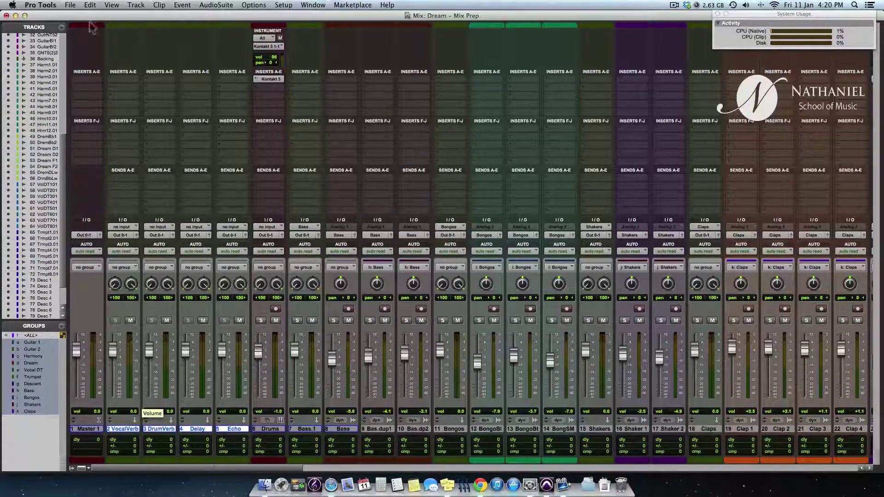
Step: Insert the stereo multichannel PAZ-Analyzer from the Sound Field category in insert slot E of the Master 1 track
left_click(93, 111)
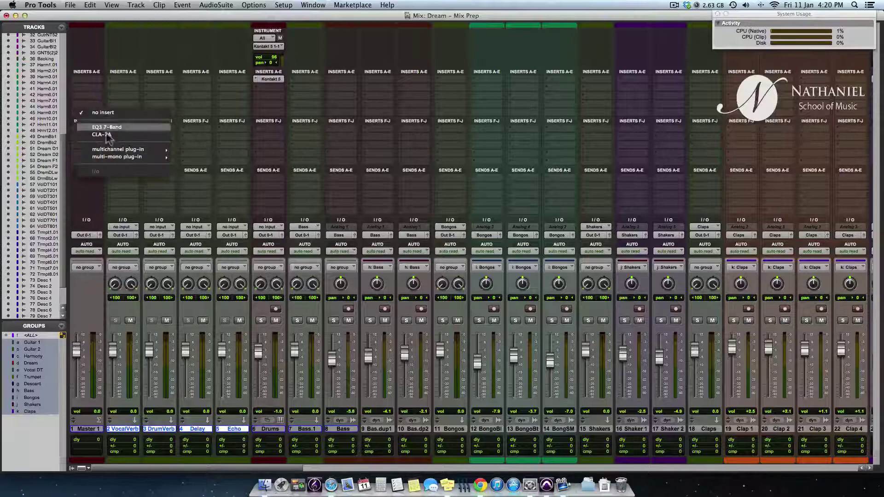
left_click(97, 32)
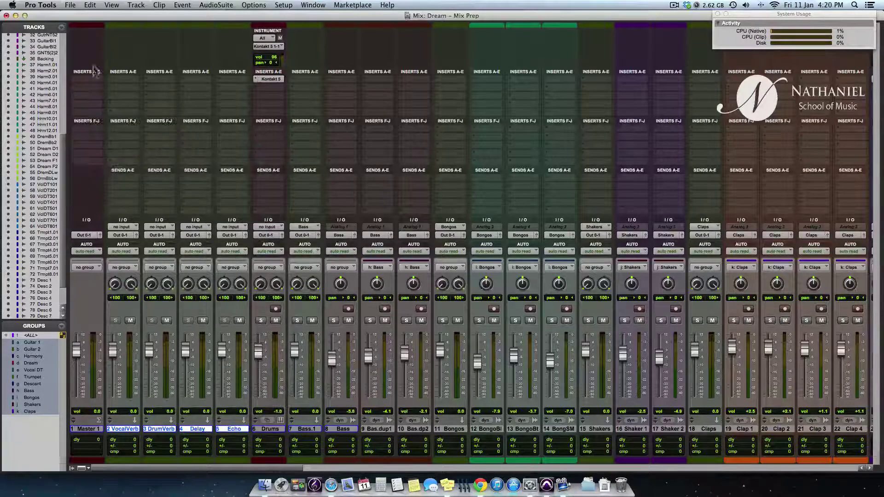
left_click(96, 120)
mouse_move(138, 149)
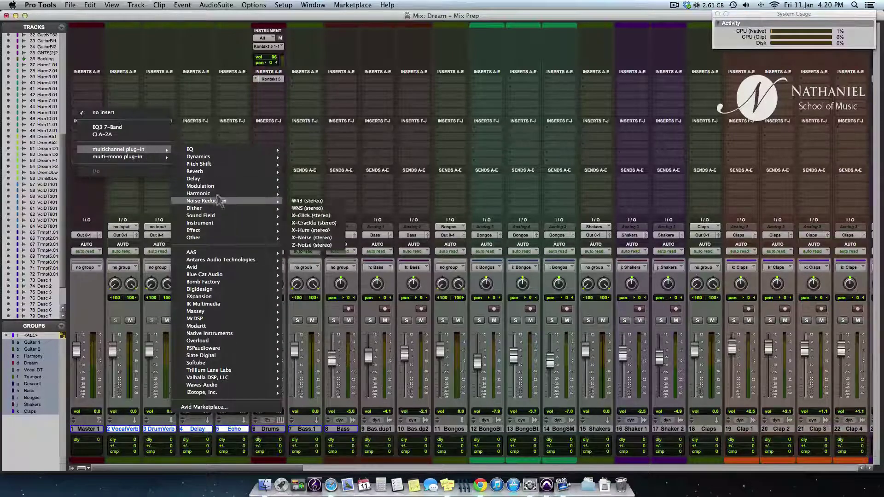
mouse_move(224, 217)
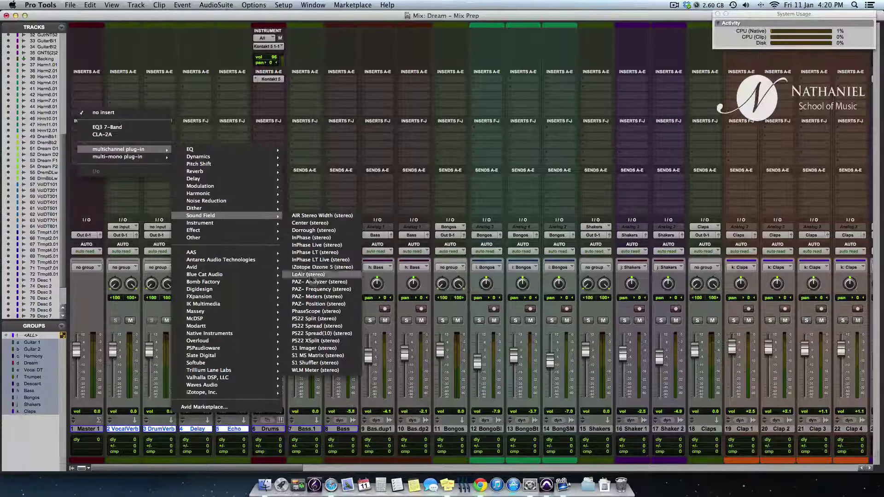
left_click(318, 281)
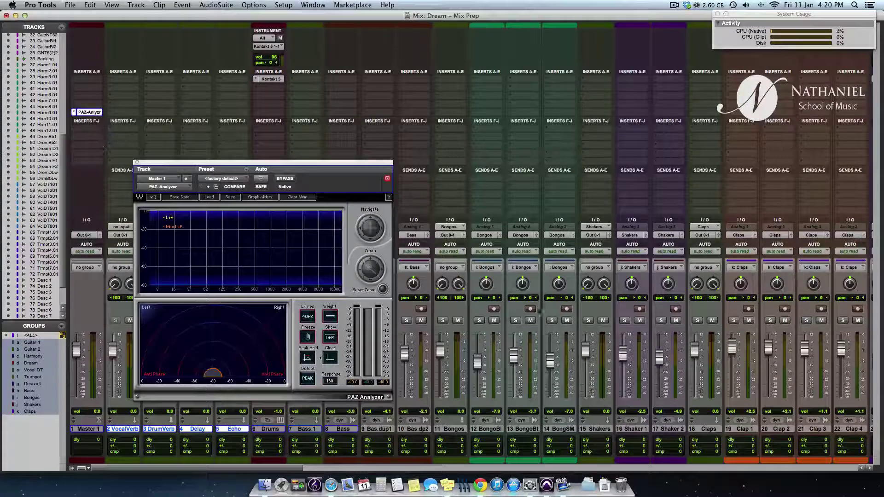
Step: Play the session from bar 57 in the Edit window to check its spectrum and stereo image in the analyzer, then close the plug-in
key("super+equal")
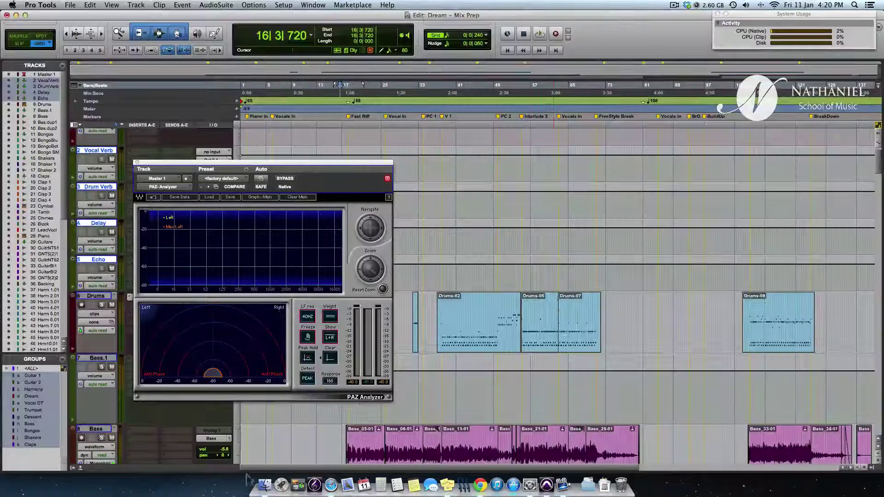
left_click(531, 445)
key("space")
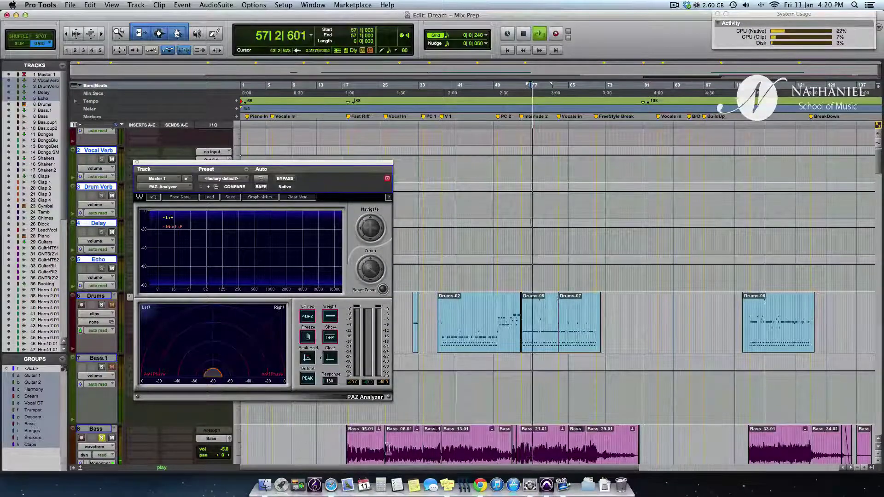
key("space")
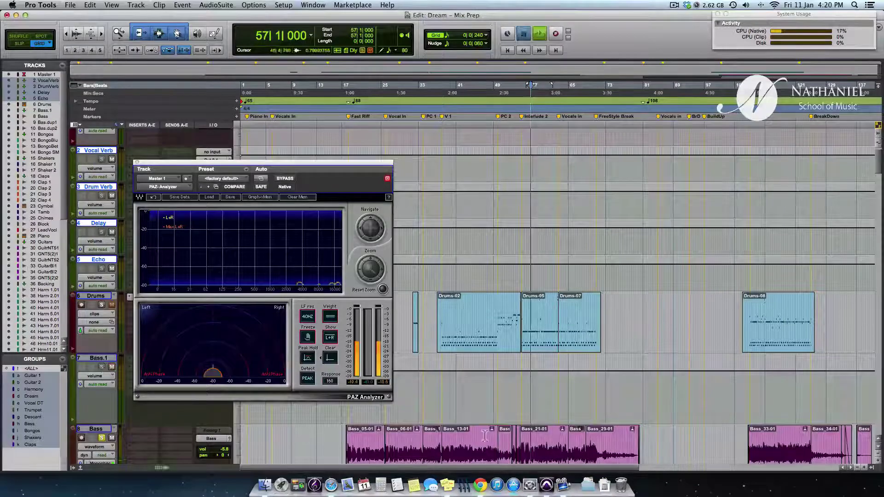
key("space")
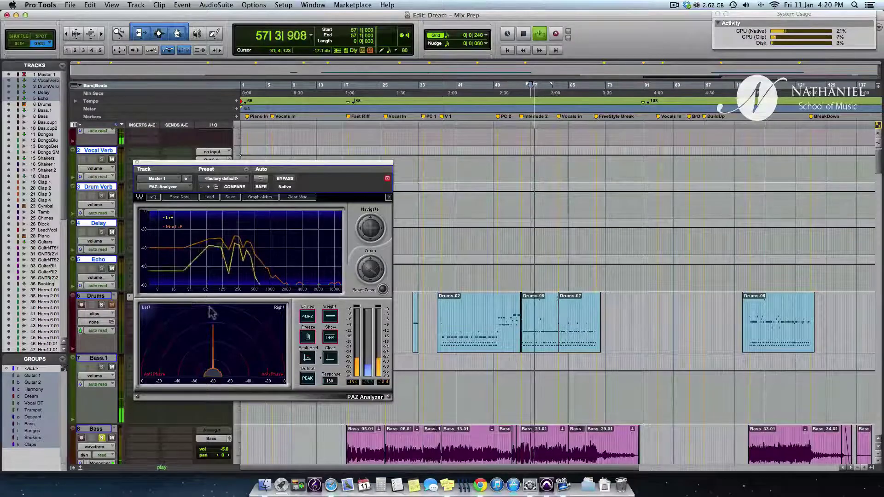
scroll(101, 384, "down", 3)
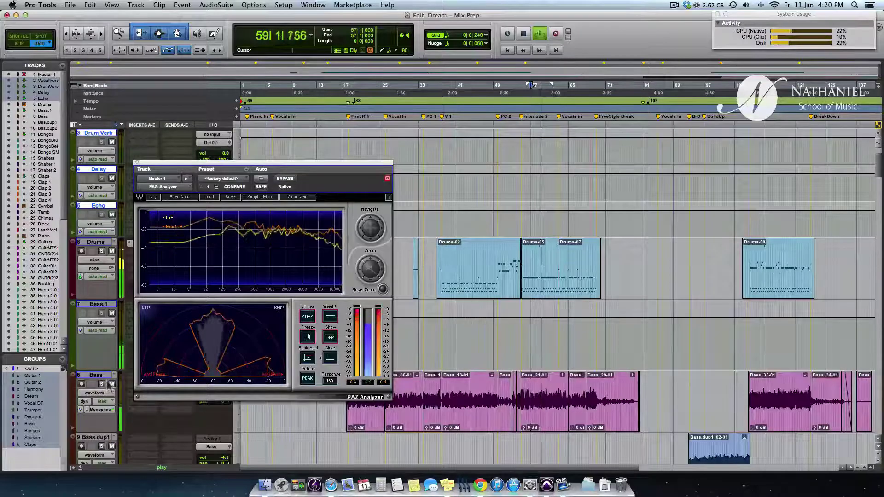
key("space")
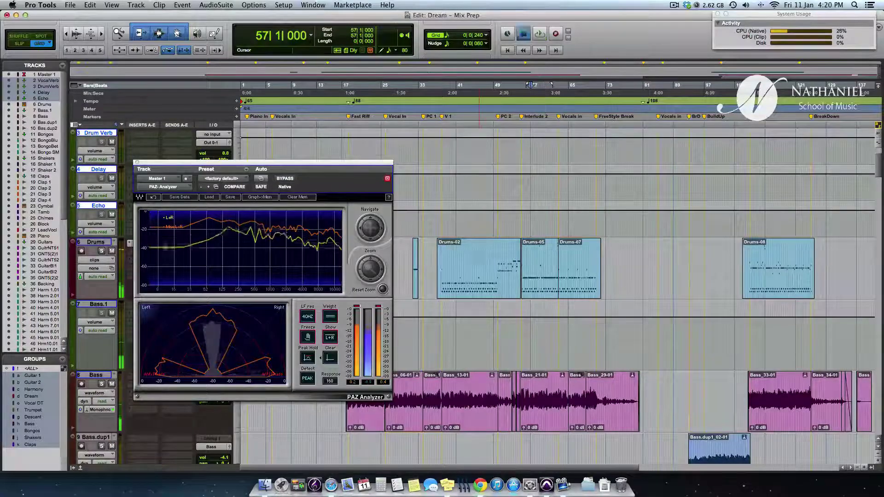
left_click(138, 163)
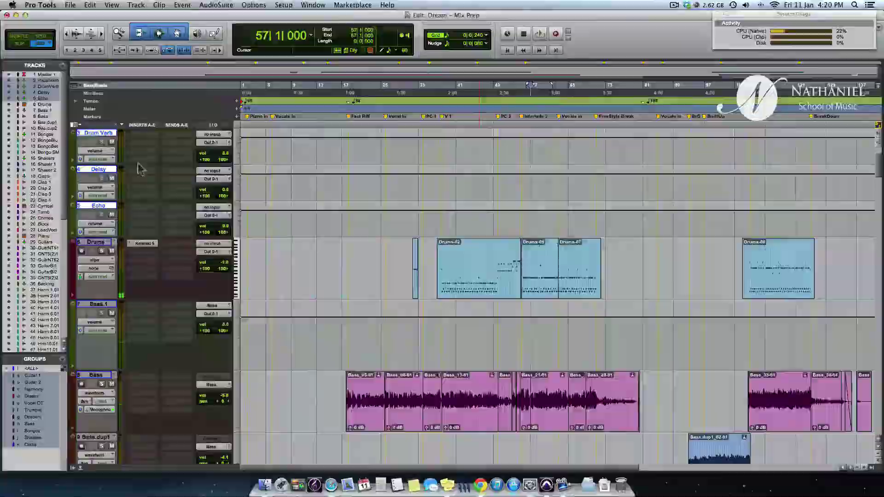
Step: Return to the Mix window and look over the channel strips across the whole session
key("super+equal")
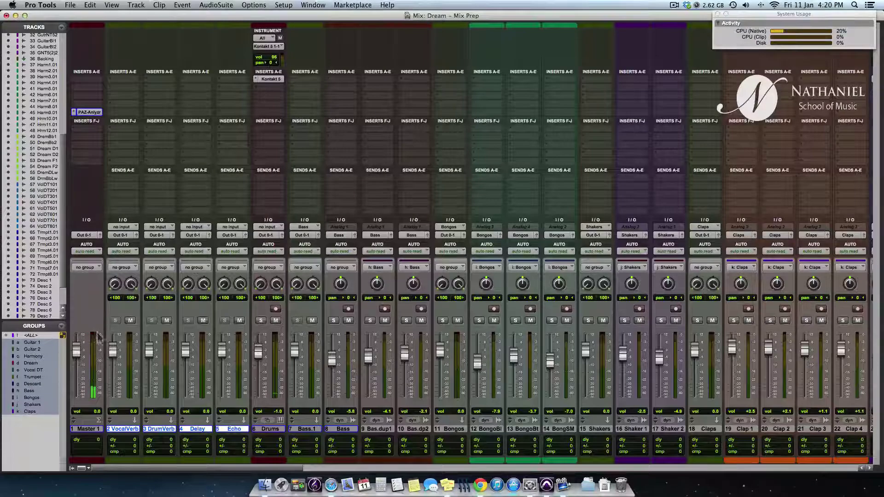
scroll(363, 244, "right", 20)
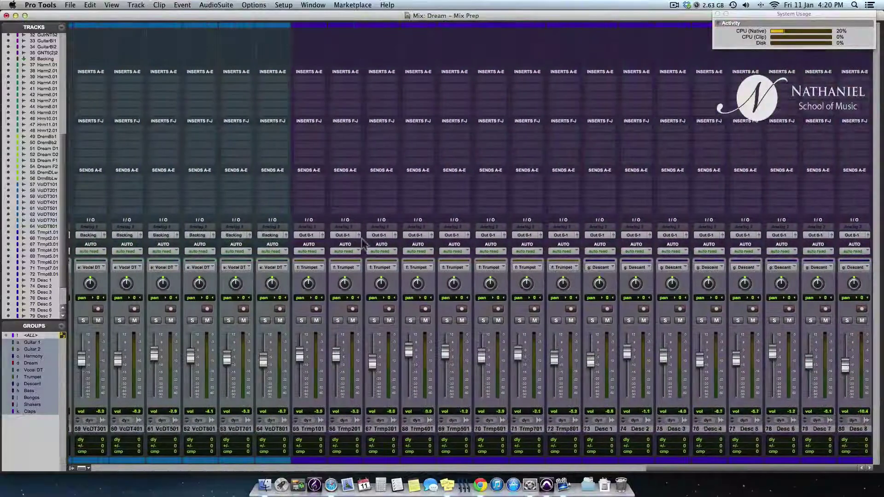
scroll(364, 244, "left", 20)
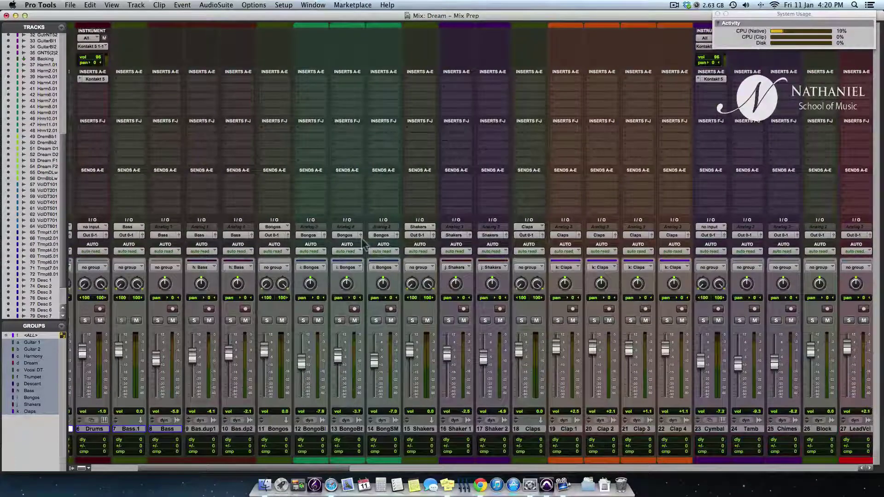